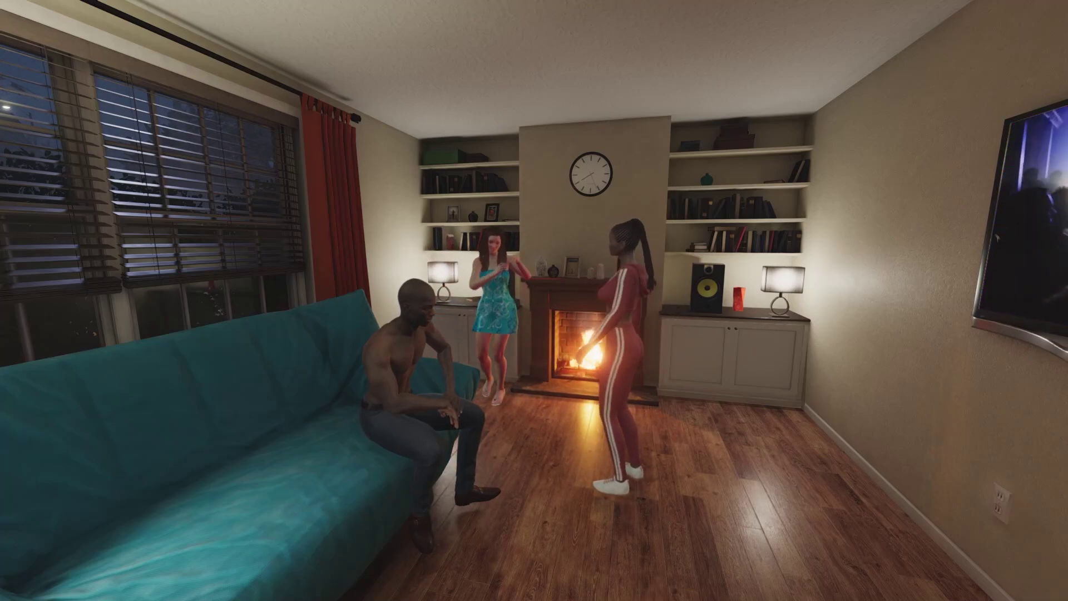
# Use the TV remote in the inventory to skip the TV music to NEXT TRACK, then close the inventory.
pyautogui.press('i')
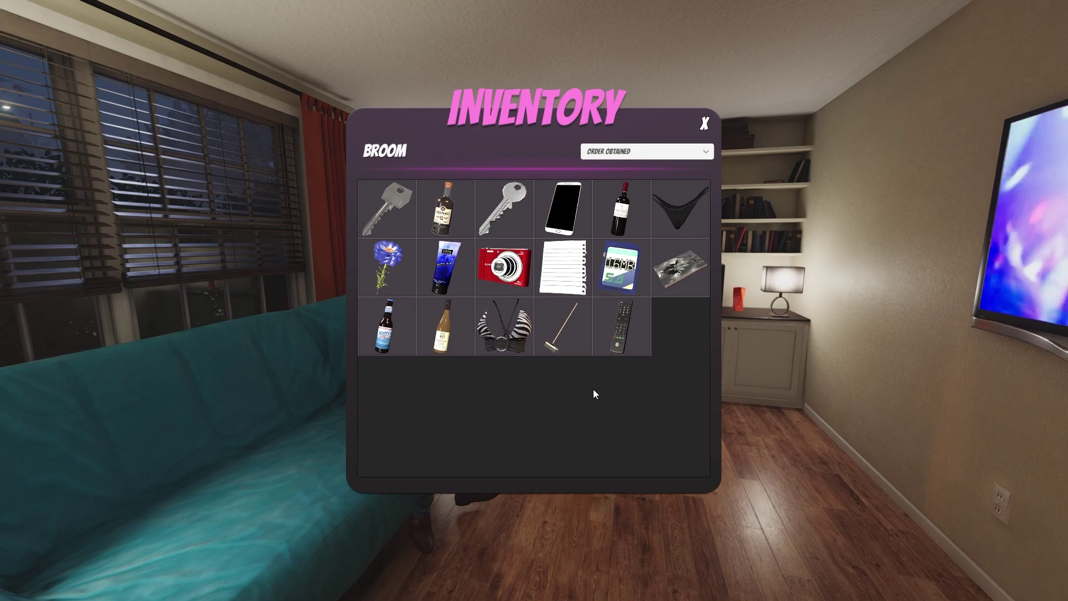
pyautogui.click(628, 335)
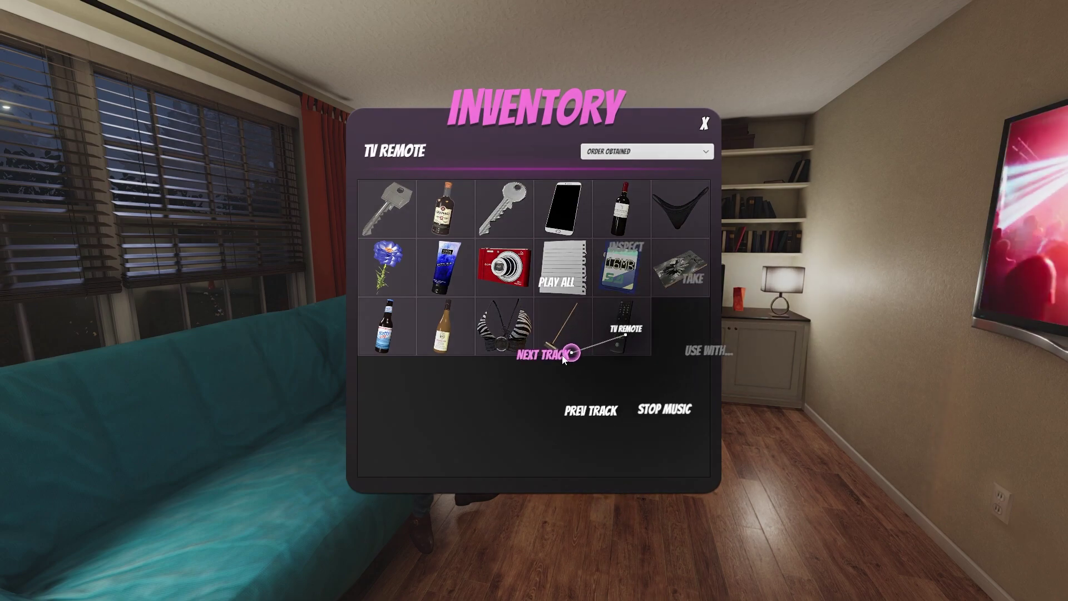
pyautogui.click(555, 357)
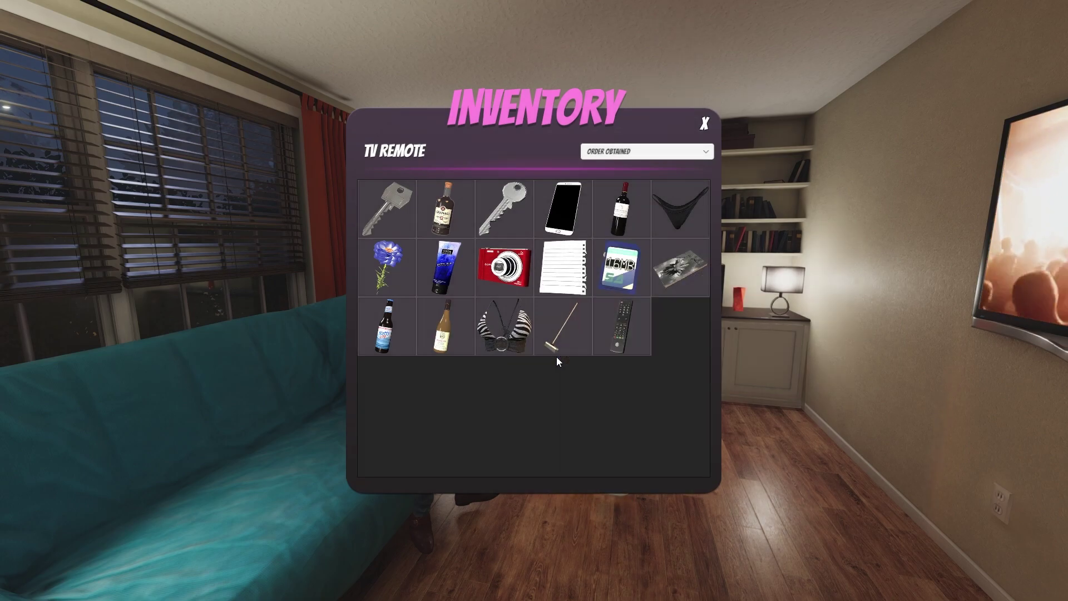
pyautogui.press('Escape')
pyautogui.press('Escape')
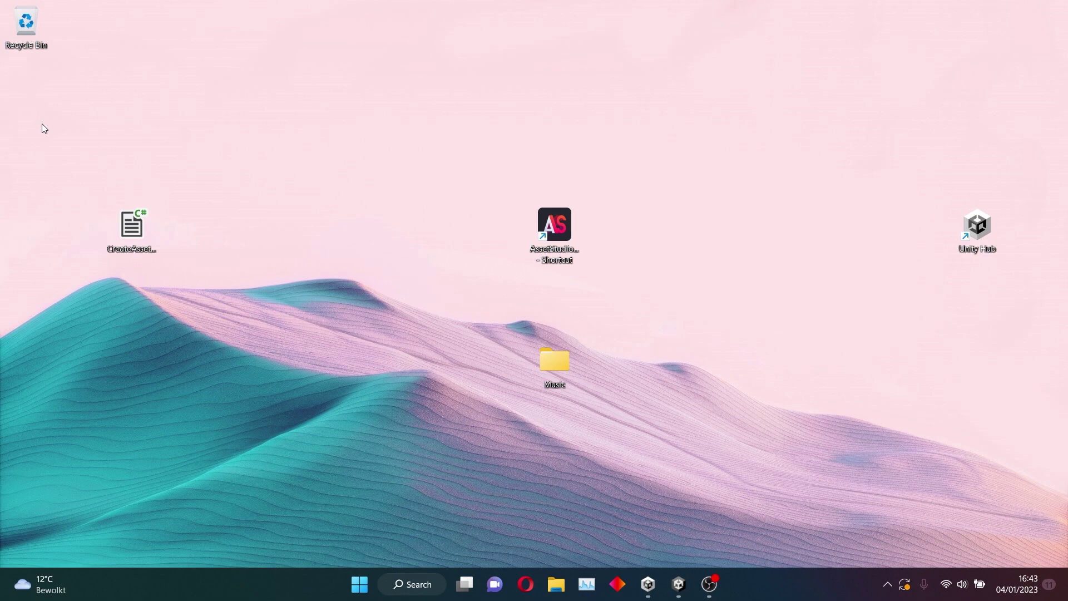
pyautogui.moveTo(41, 125); pyautogui.dragTo(1067, 304)
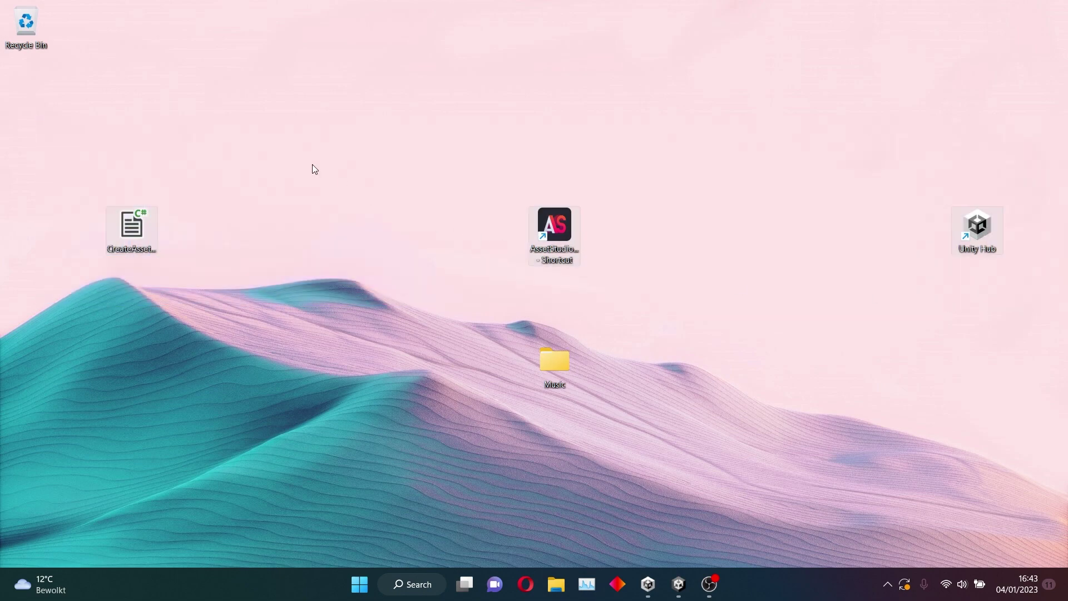
pyautogui.click(144, 237)
pyautogui.click(552, 247)
pyautogui.click(979, 236)
pyautogui.moveTo(75, 145); pyautogui.dragTo(844, 389)
# Open File Explorer full-screen and browse C: > Program Files (x86) > Steam > steamapps > common > House Party.
pyautogui.click(555, 583)
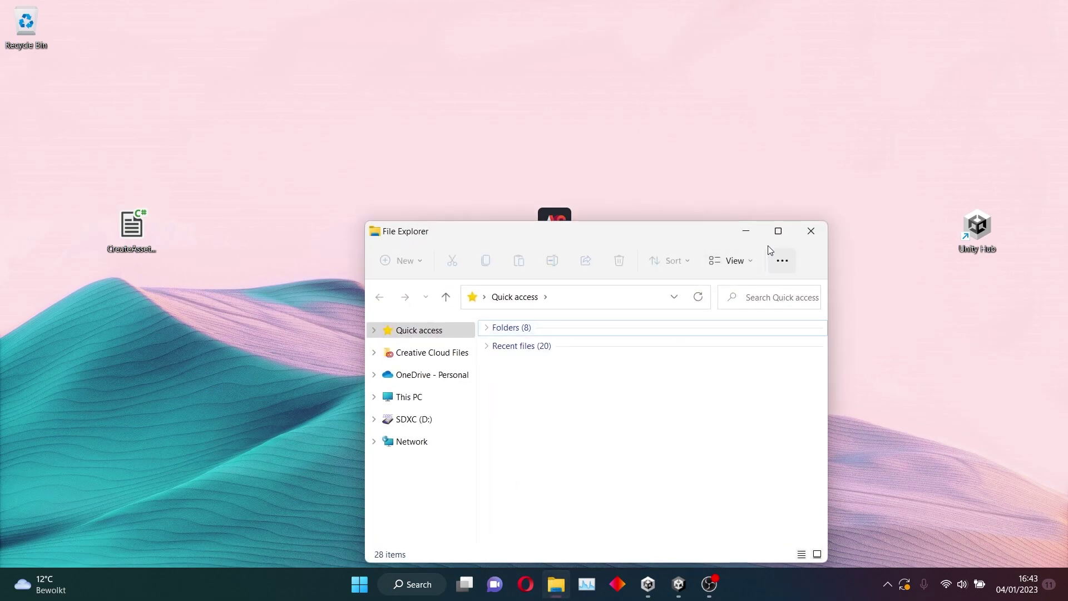
pyautogui.click(779, 231)
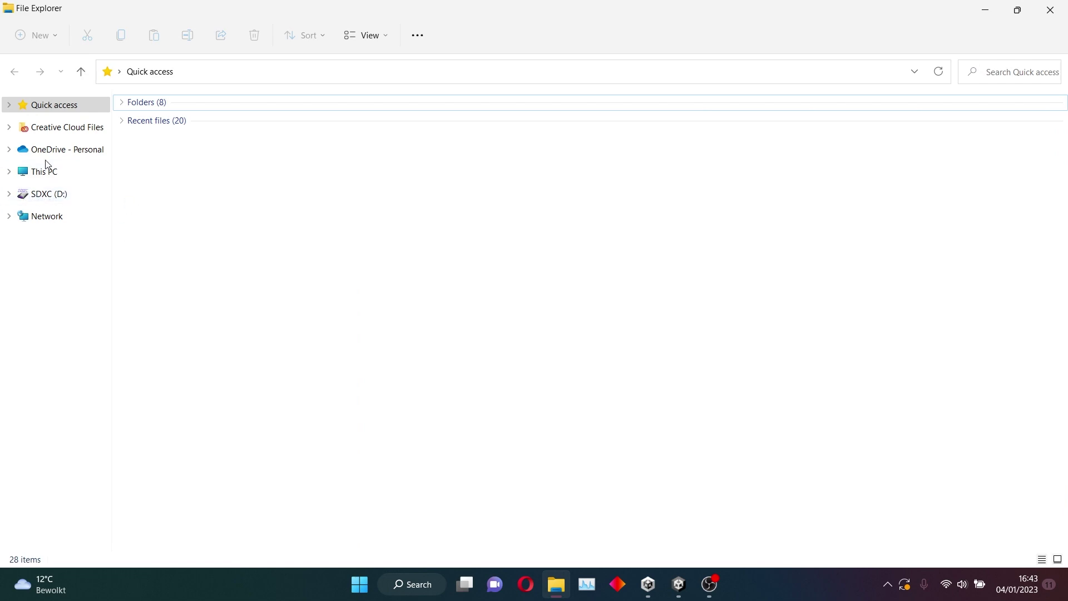
pyautogui.click(47, 173)
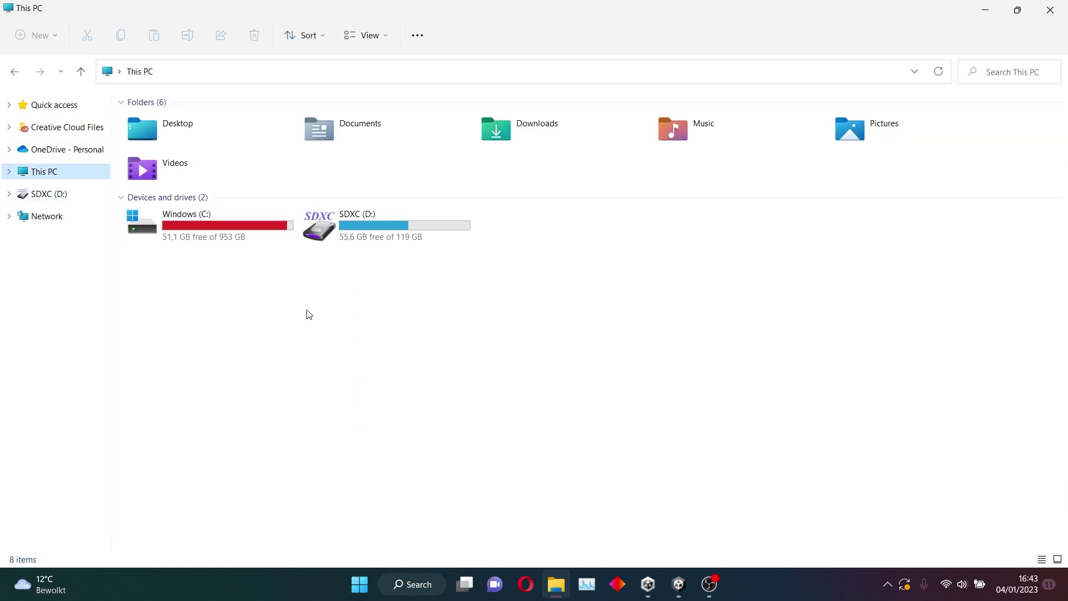
pyautogui.doubleClick(191, 231)
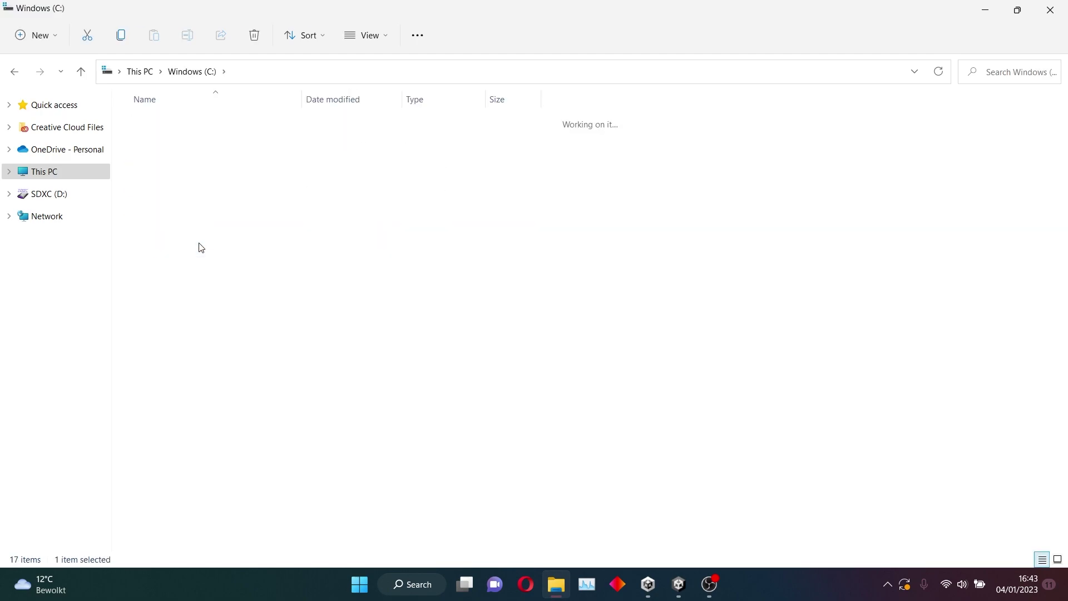
pyautogui.doubleClick(201, 247)
pyautogui.scroll(-5, 222, 284)
pyautogui.doubleClick(207, 358)
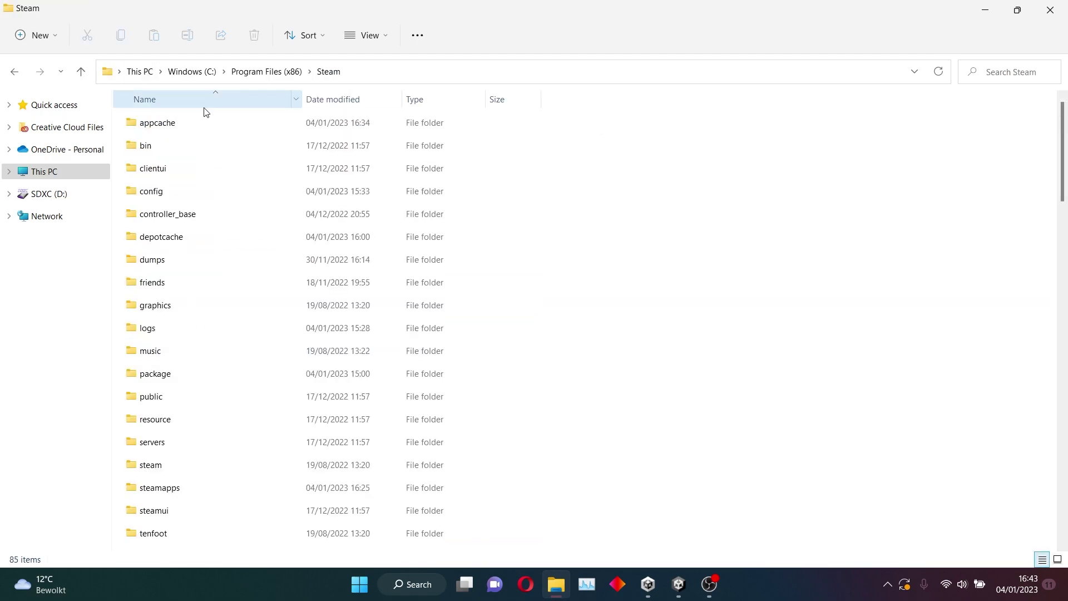
pyautogui.scroll(-5, 200, 234)
pyautogui.doubleClick(186, 162)
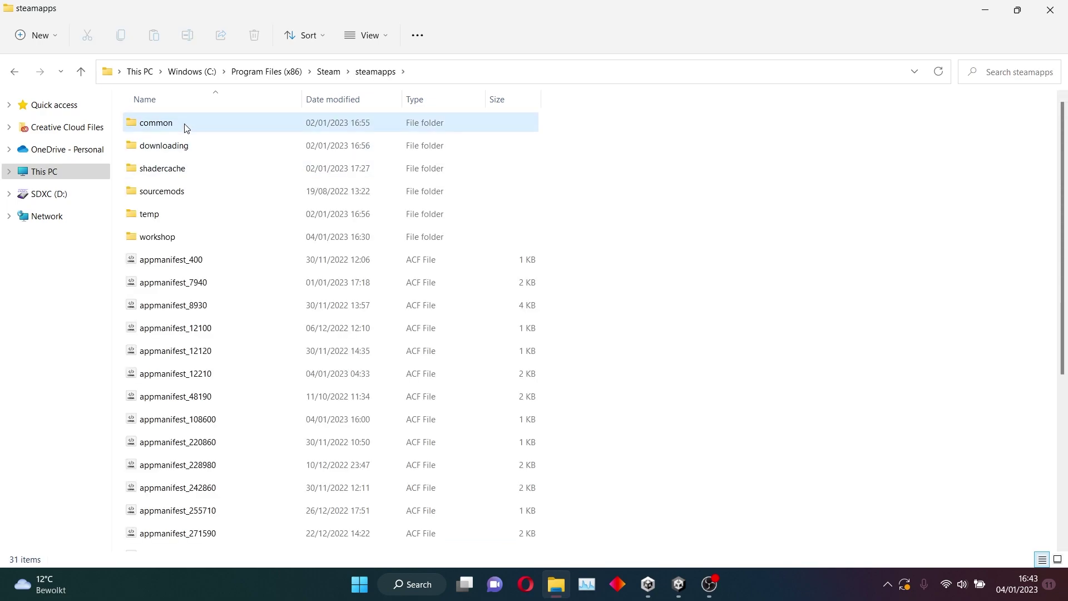
pyautogui.doubleClick(185, 124)
pyautogui.doubleClick(189, 398)
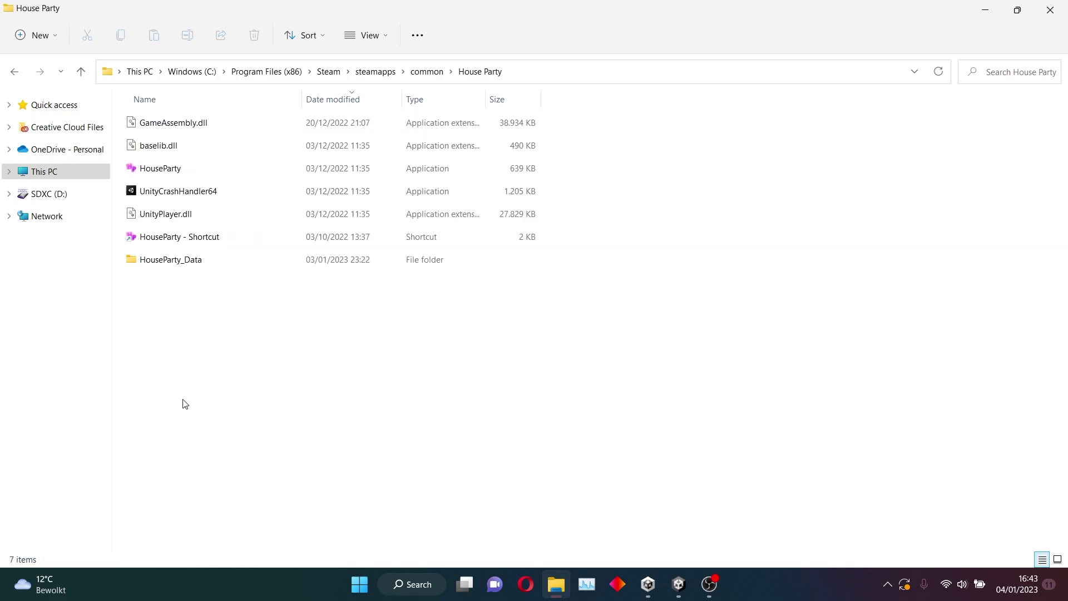
# Go into HouseParty_Data > StreamingAssets > Audio > Music, where the bgmusic file is.
pyautogui.moveTo(249, 394); pyautogui.dragTo(367, 407)
pyautogui.doubleClick(180, 266)
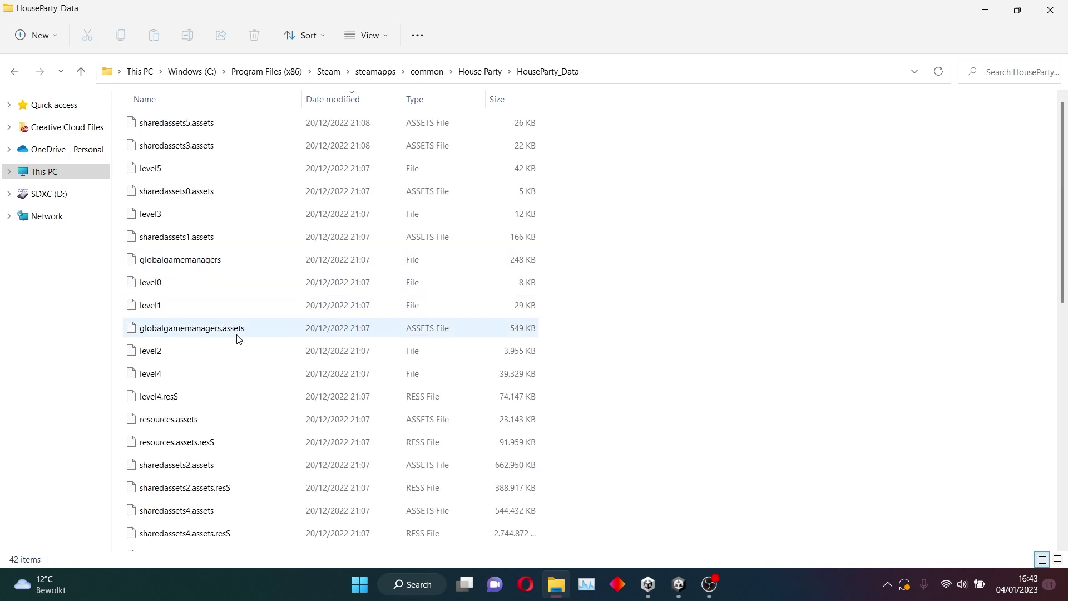
pyautogui.scroll(-8, 238, 336)
pyautogui.doubleClick(217, 430)
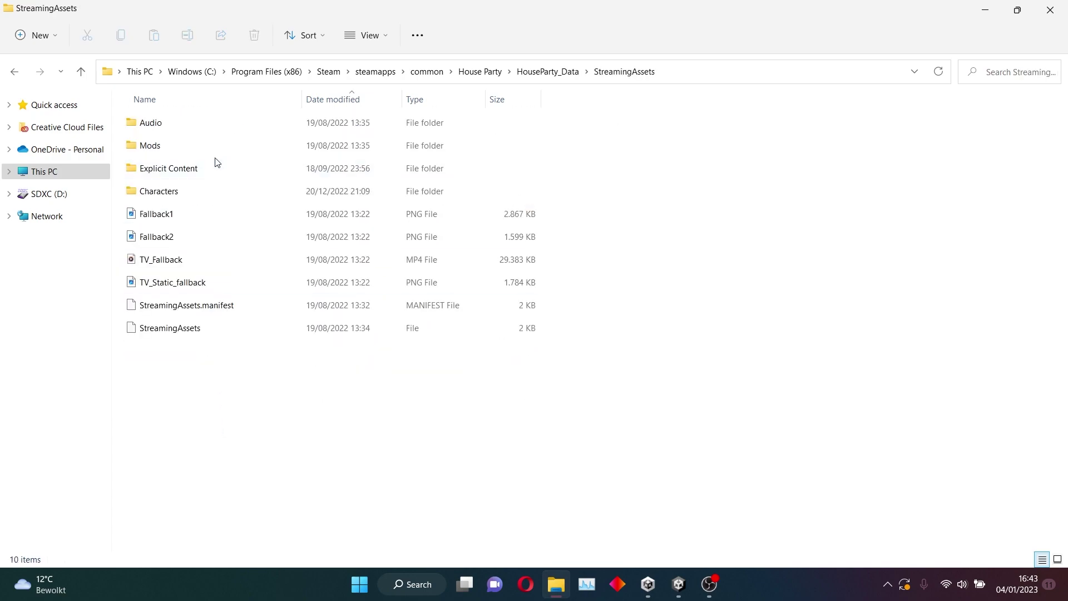
pyautogui.doubleClick(181, 122)
pyautogui.doubleClick(175, 190)
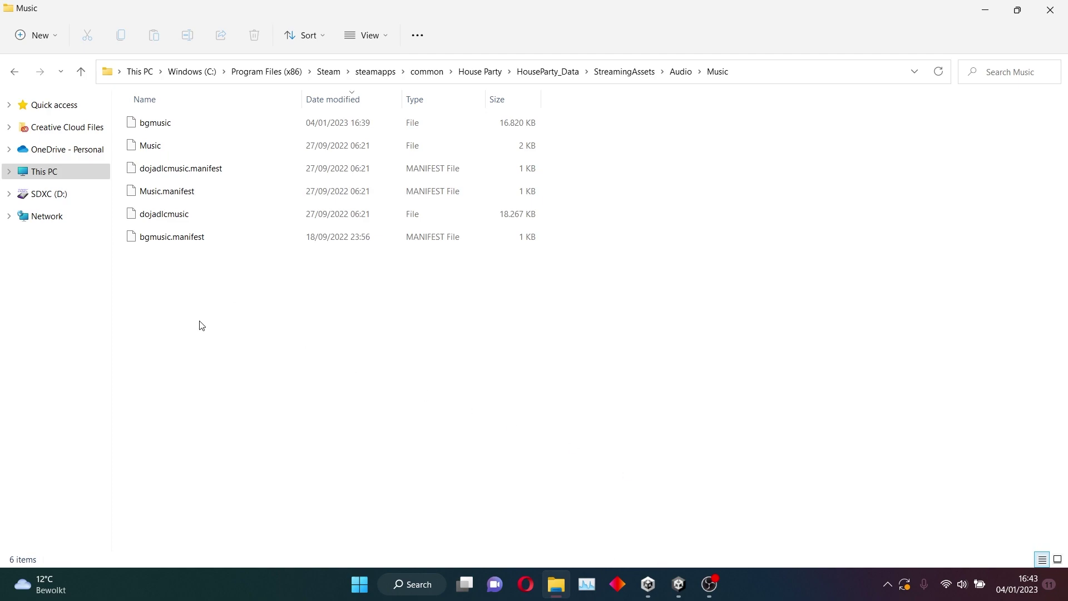
# Snap the Music folder window to the left half of the screen and select the bgmusic file.
pyautogui.moveTo(623, 19); pyautogui.dragTo(465, 3)
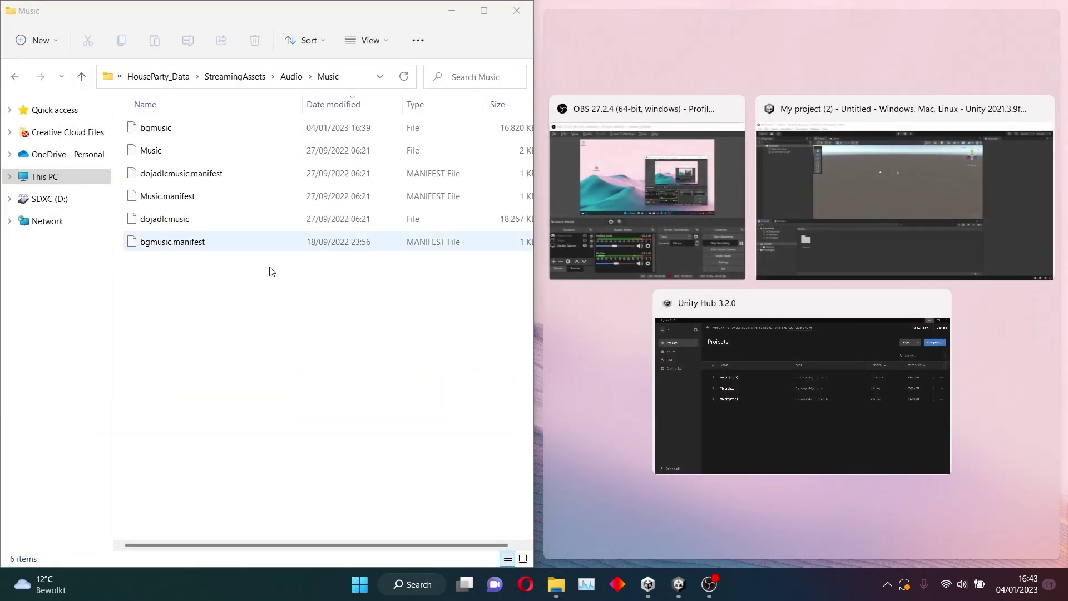
pyautogui.click(565, 4)
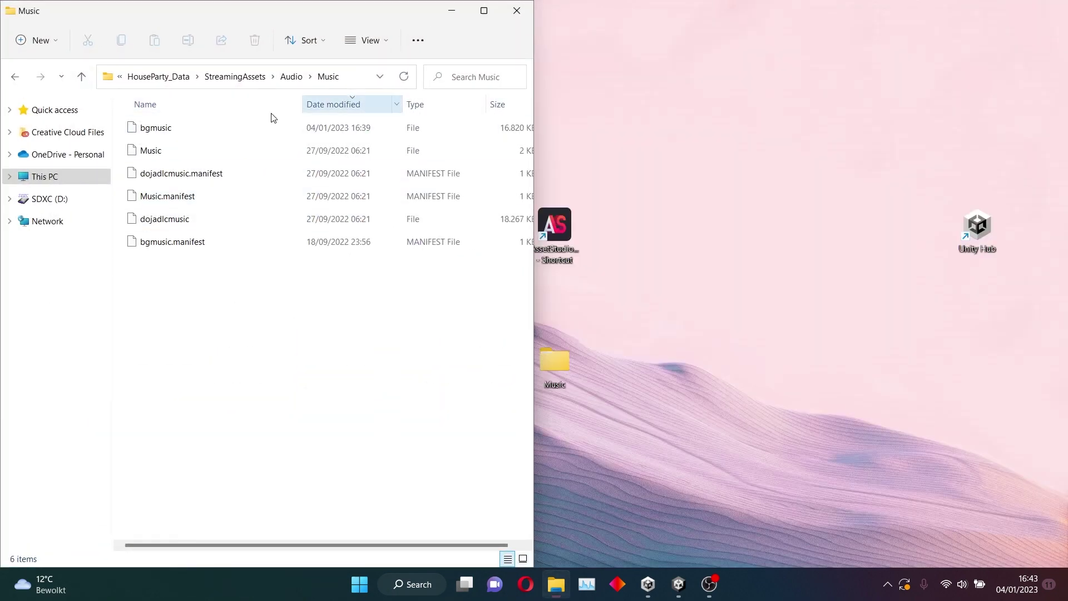
pyautogui.click(180, 133)
pyautogui.click(196, 223)
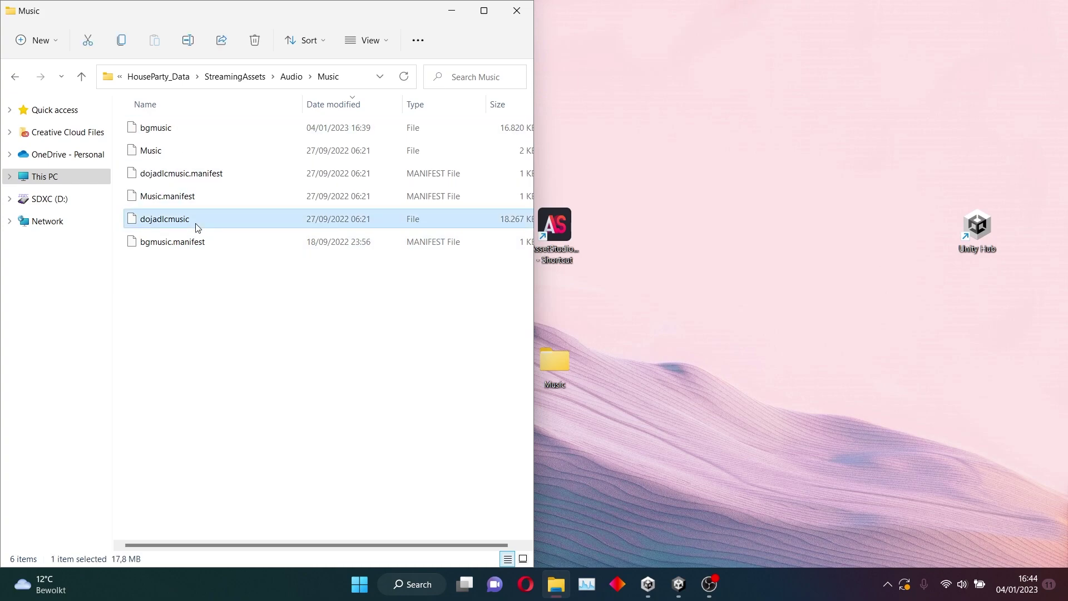
pyautogui.click(206, 308)
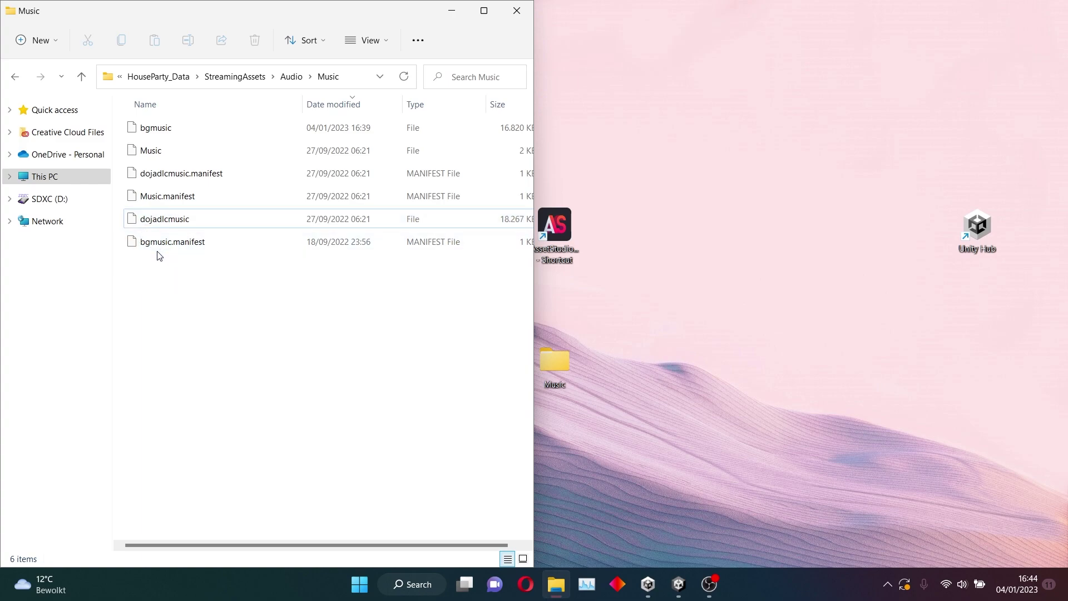
pyautogui.click(152, 128)
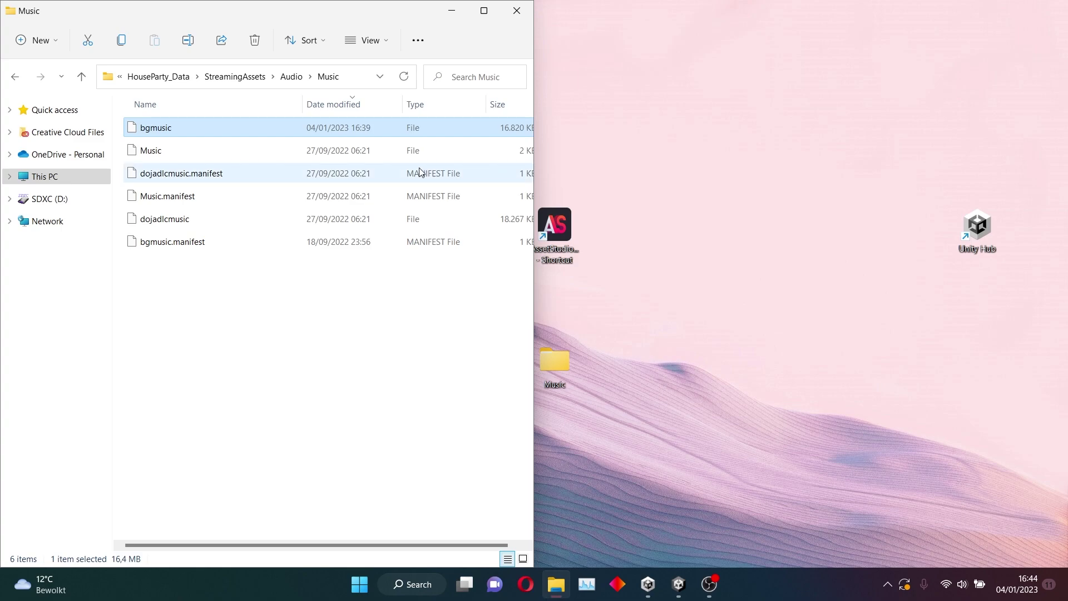
# Launch AssetStudio from the desktop and dock it on the right half beside Explorer.
pyautogui.moveTo(562, 234); pyautogui.dragTo(582, 221)
pyautogui.doubleClick(564, 228)
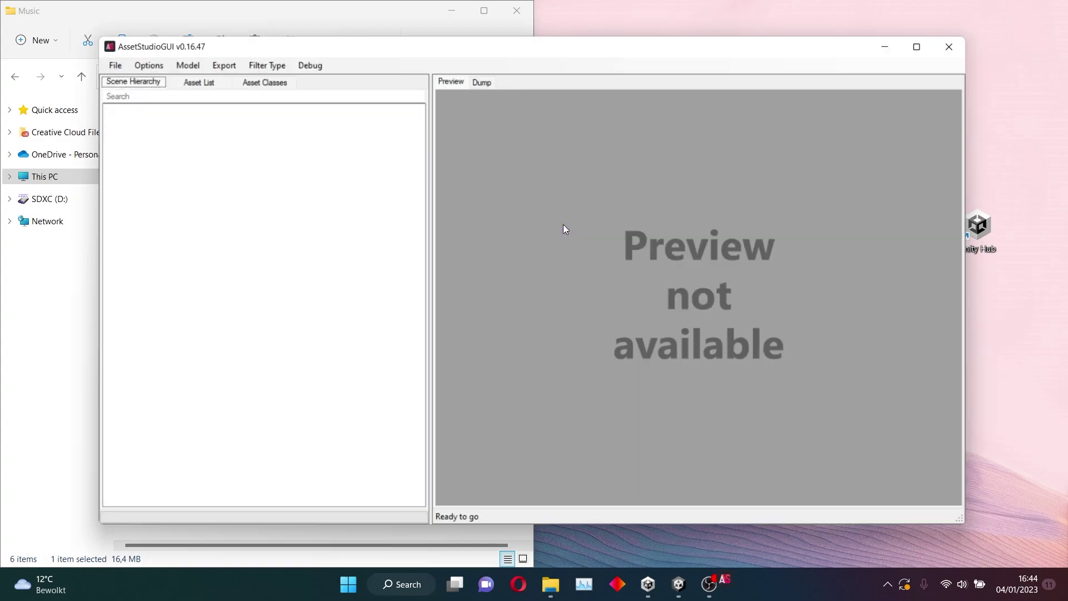
pyautogui.moveTo(477, 52); pyautogui.dragTo(535, 17)
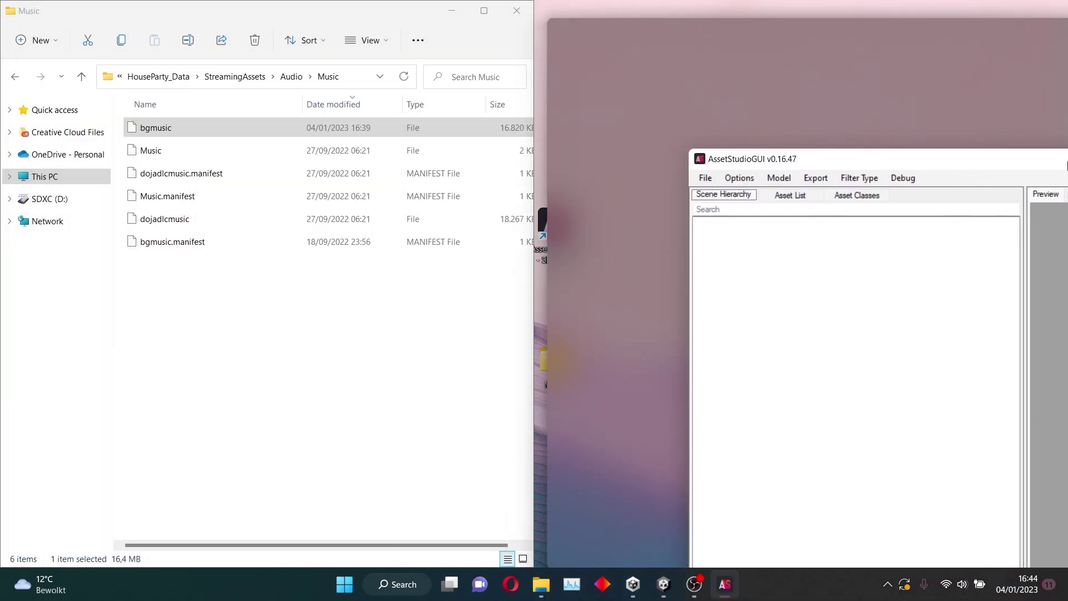
pyautogui.click(499, 353)
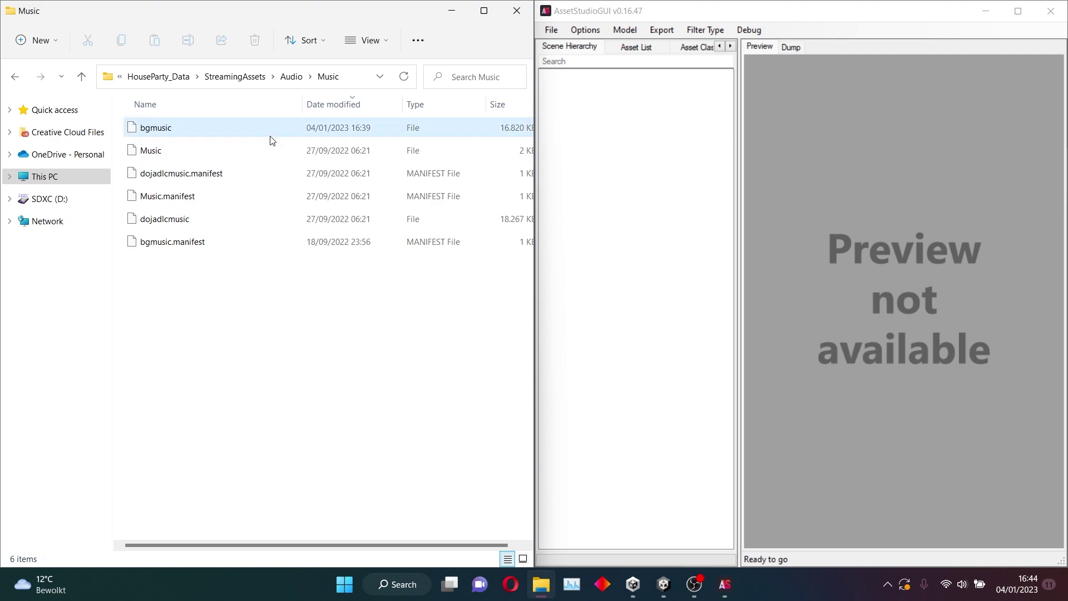
# Load bgmusic into AssetStudio, list its assets in the Asset List, and preview Track0.
pyautogui.moveTo(132, 129); pyautogui.dragTo(617, 183)
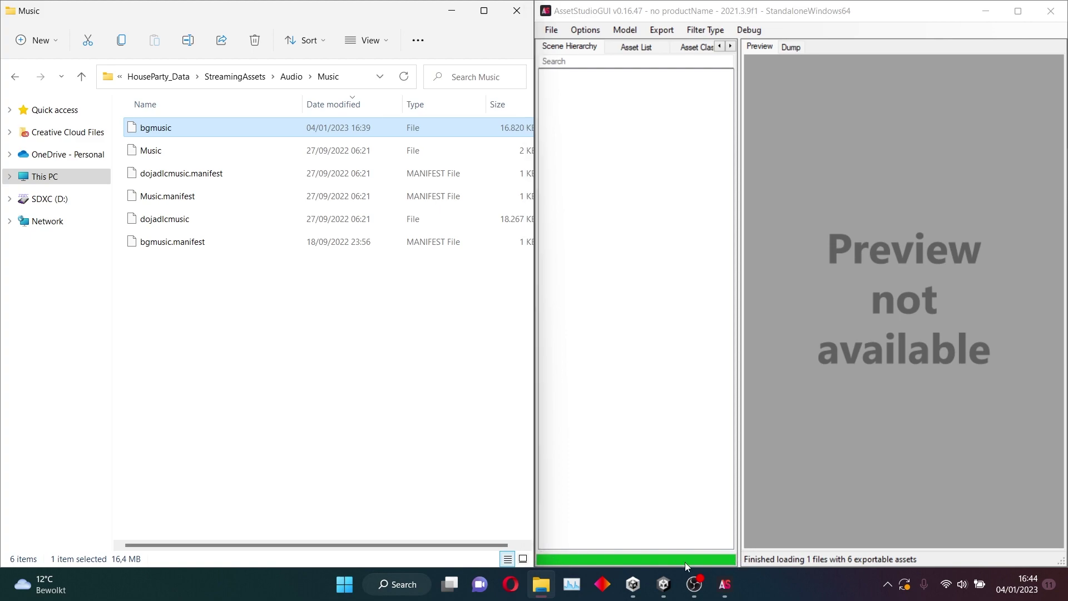
pyautogui.click(633, 48)
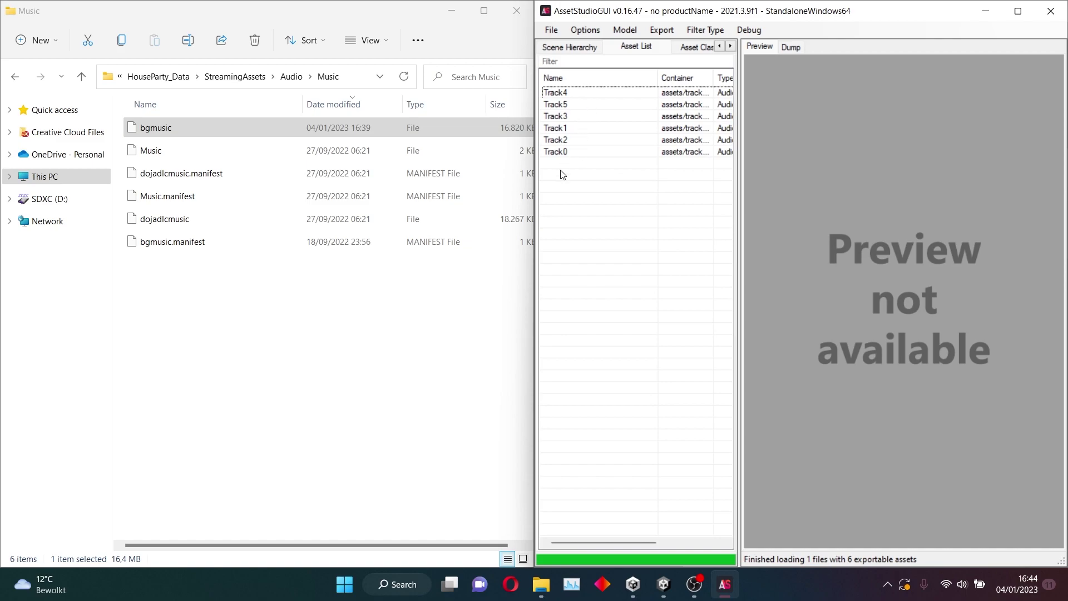
pyautogui.click(577, 154)
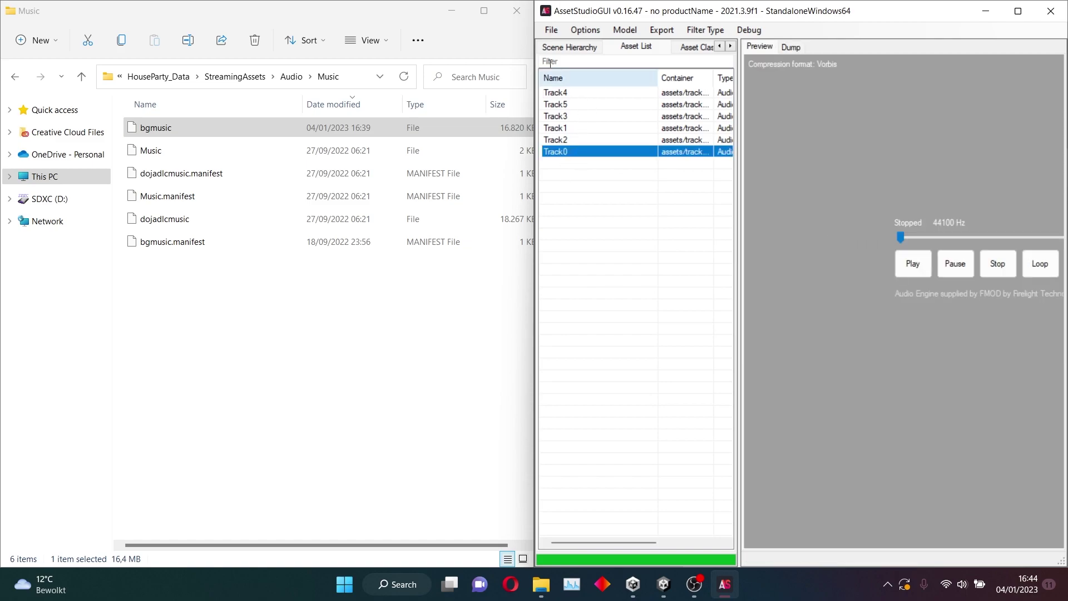
pyautogui.click(451, 10)
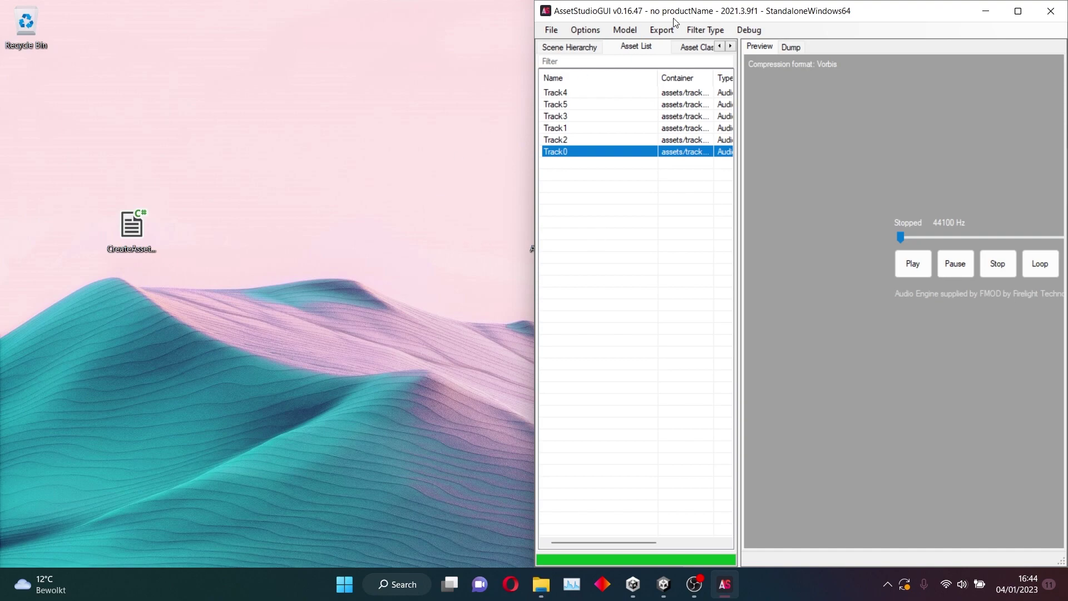
# Open the desktop Music folder and look over the exported clips Track0 to Track5.
pyautogui.moveTo(675, 21); pyautogui.dragTo(804, 276)
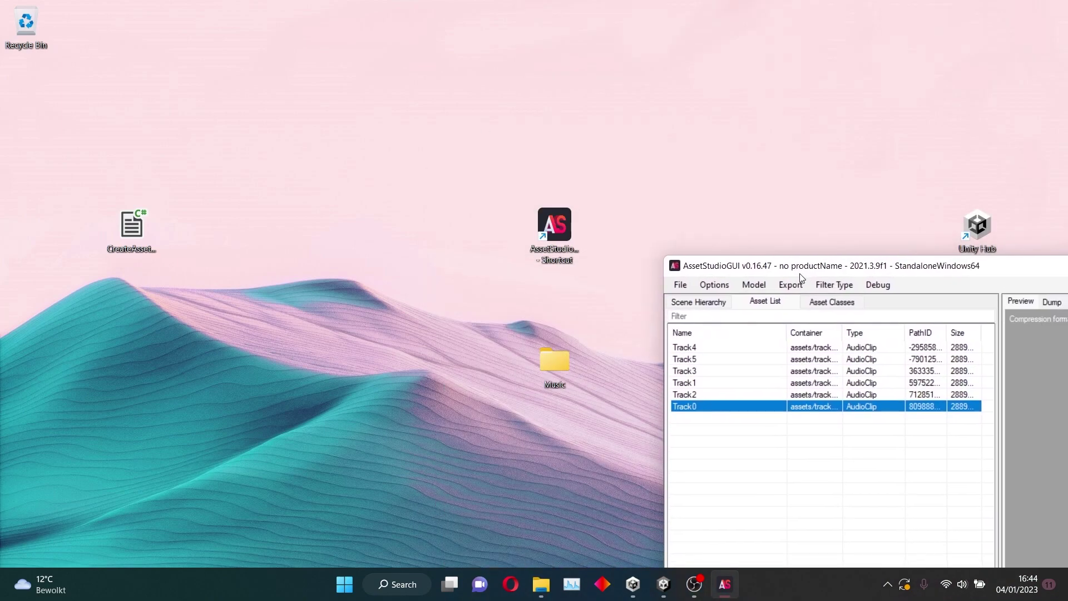
pyautogui.doubleClick(555, 363)
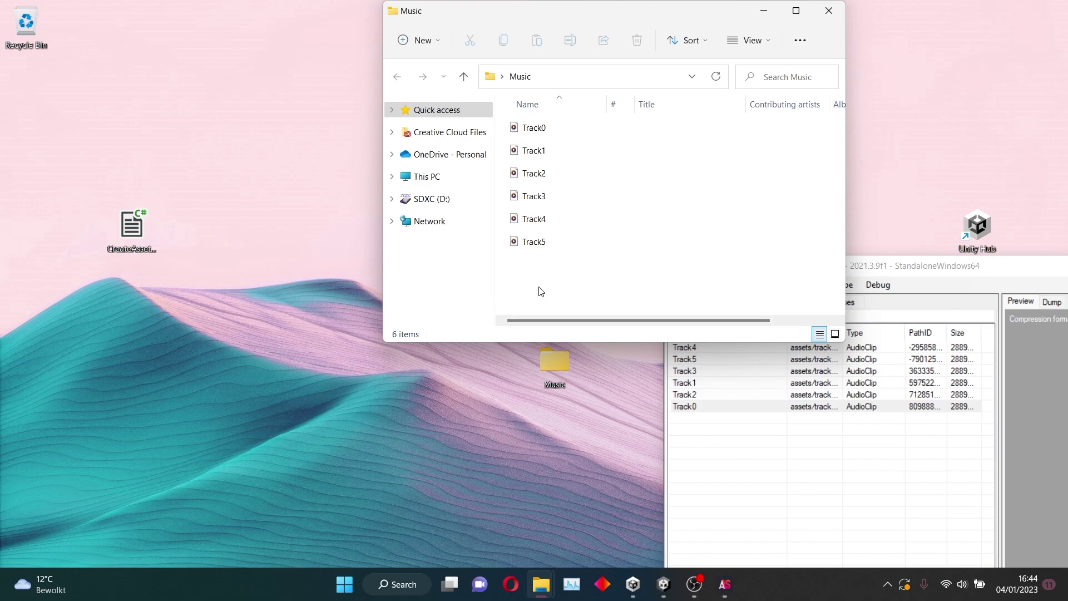
pyautogui.moveTo(539, 285); pyautogui.dragTo(567, 279)
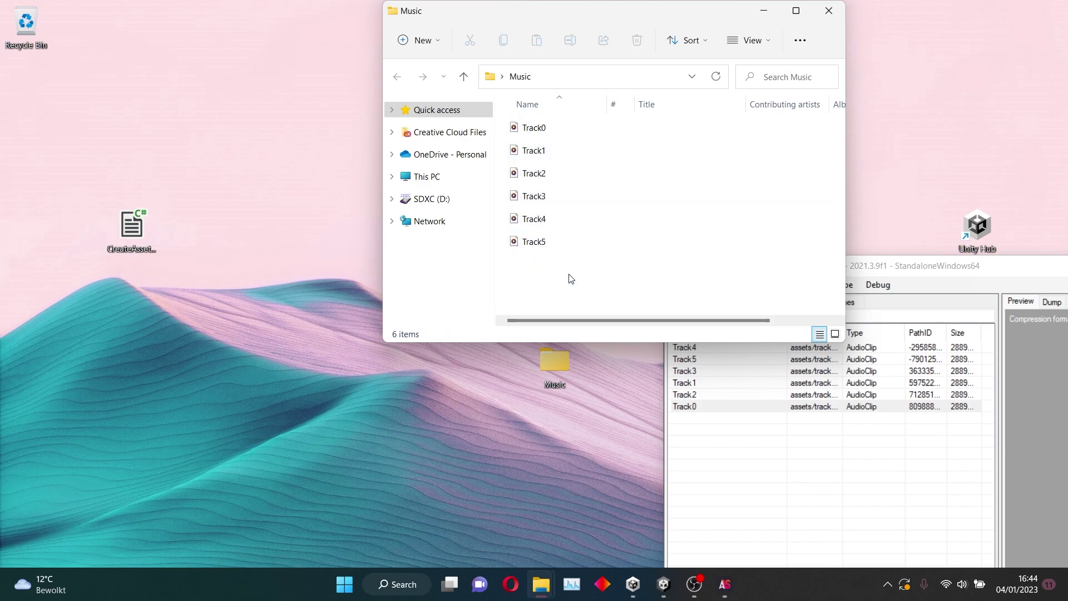
pyautogui.click(553, 132)
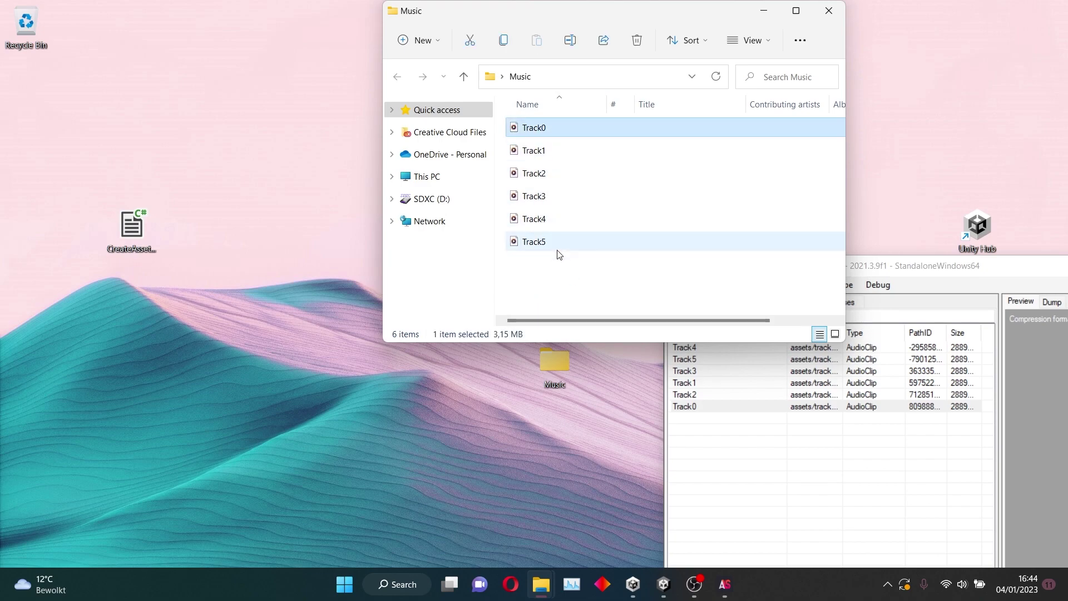
pyautogui.click(556, 248)
pyautogui.click(555, 132)
pyautogui.click(556, 161)
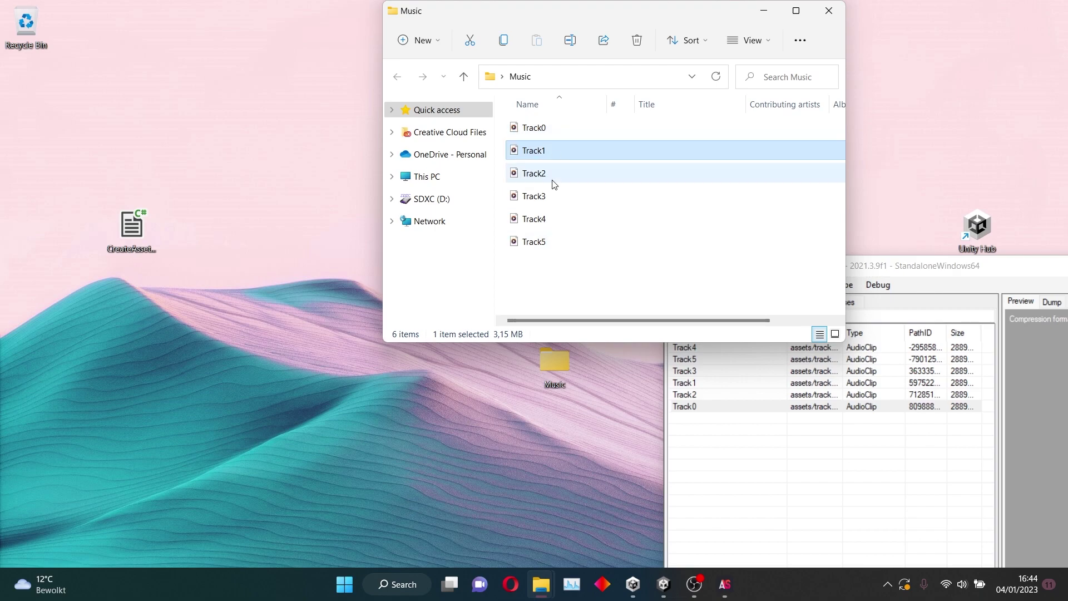
pyautogui.keyDown('ctrl'); pyautogui.click(555, 159); pyautogui.keyUp('ctrl')
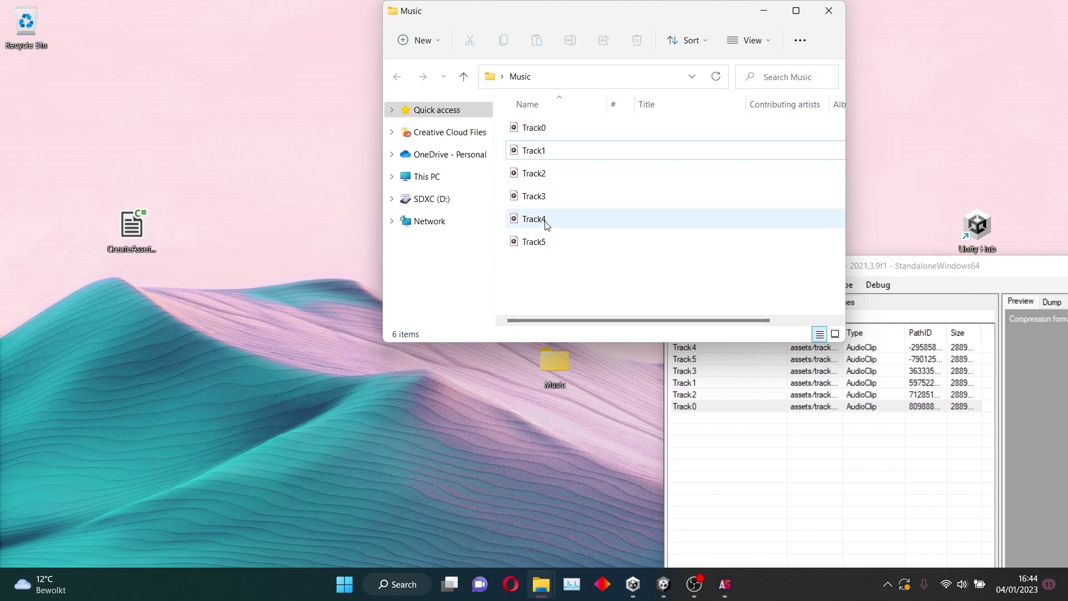
# Close AssetStudio and move the Music folder window to the left.
pyautogui.click(898, 280)
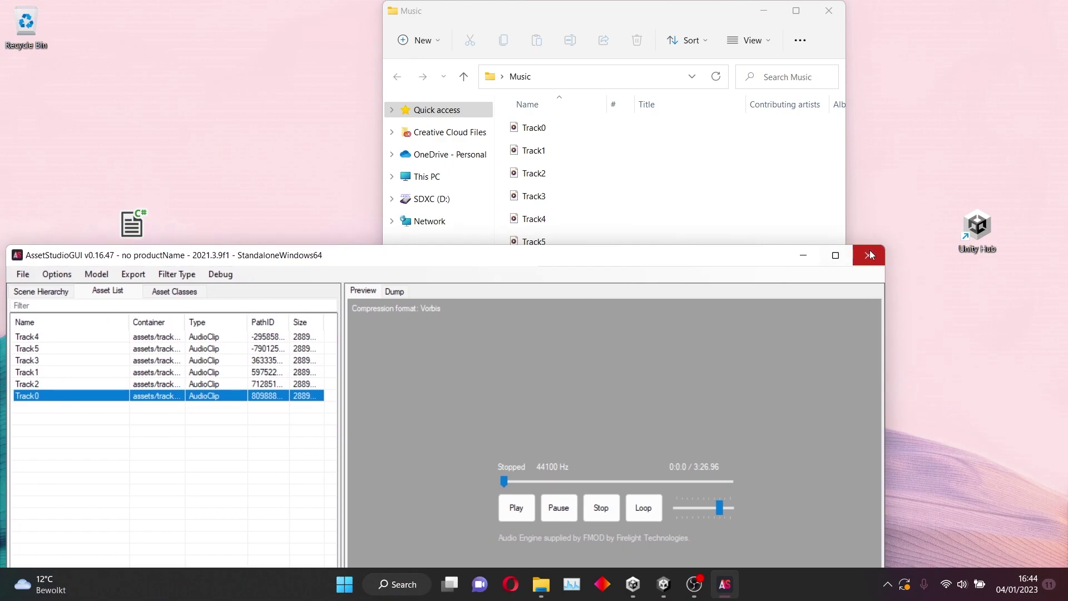
pyautogui.click(870, 254)
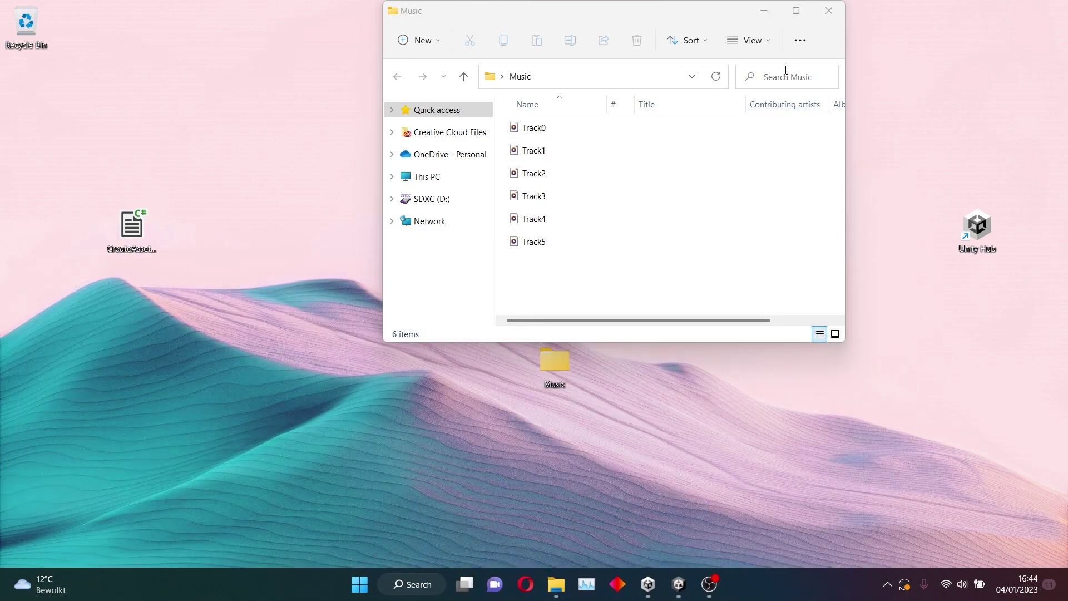
pyautogui.moveTo(715, 19); pyautogui.dragTo(490, 78)
pyautogui.click(821, 339)
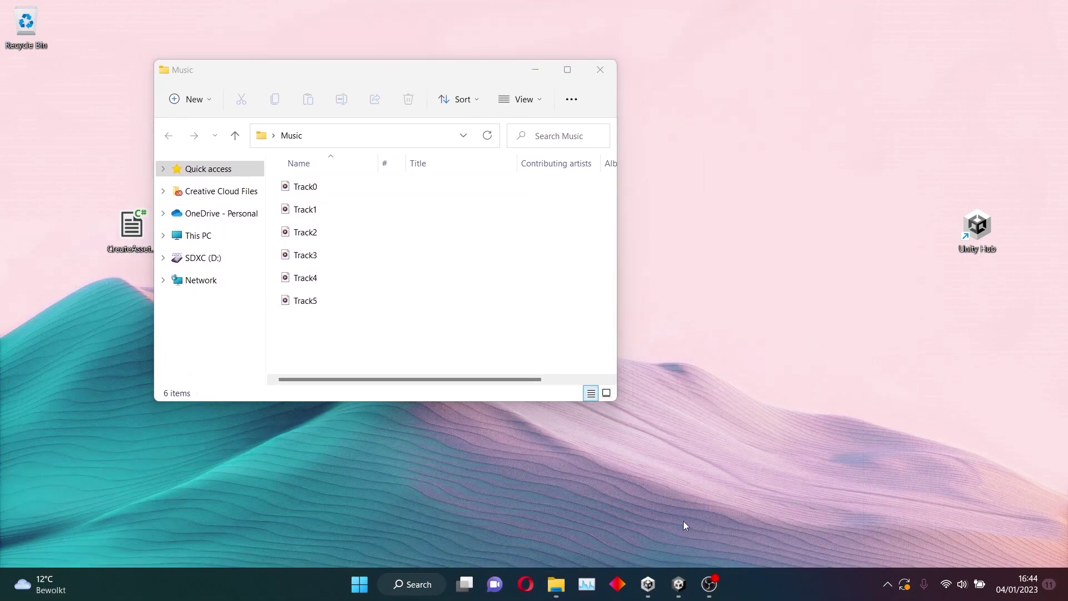
# In Unity Hub, check the installed 2021.3.9f1 editor and the list of installable editor versions.
pyautogui.click(648, 584)
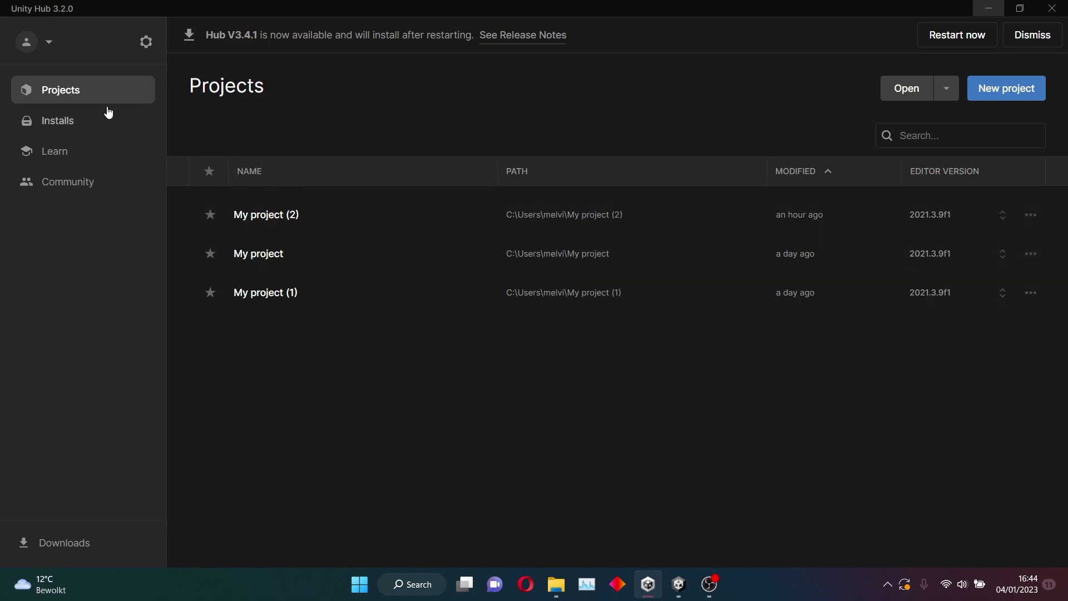
pyautogui.click(69, 125)
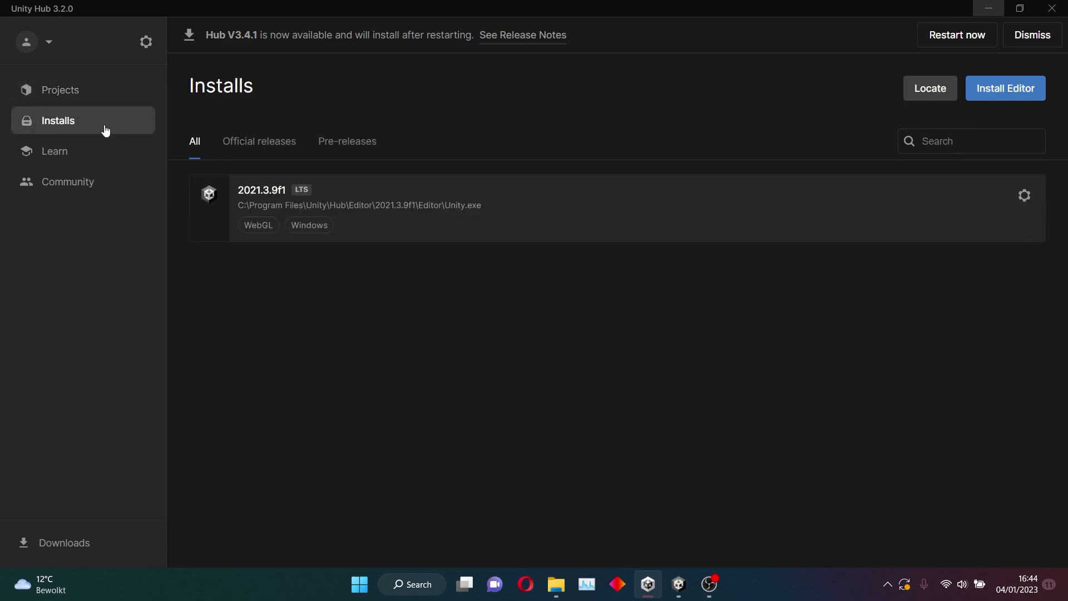
pyautogui.click(1016, 99)
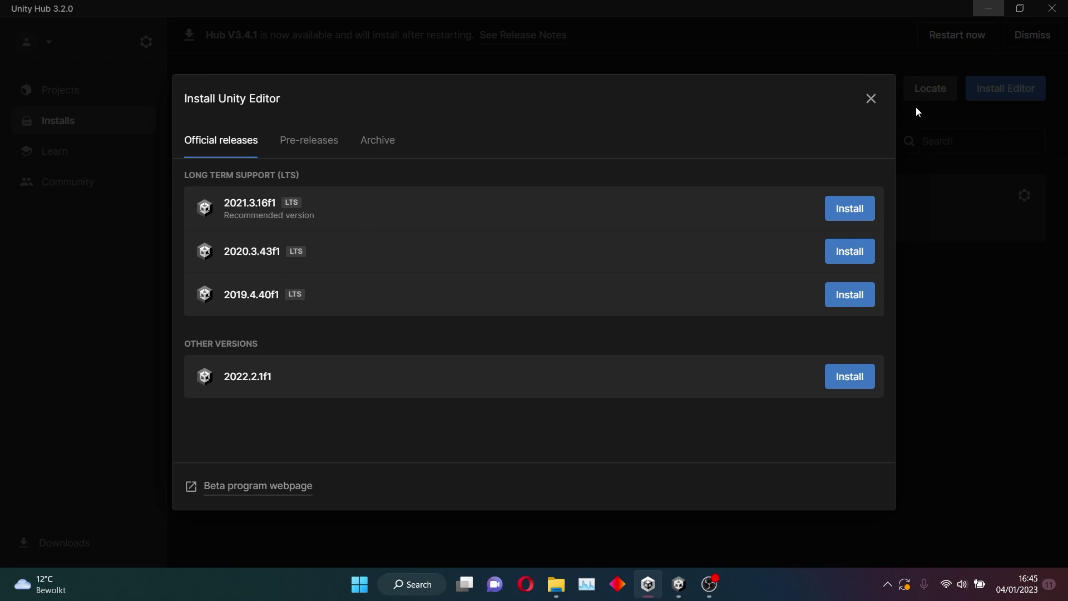
pyautogui.click(871, 98)
# From the Projects list, open the New project setup with the 3D template and name My project (3).
pyautogui.click(118, 99)
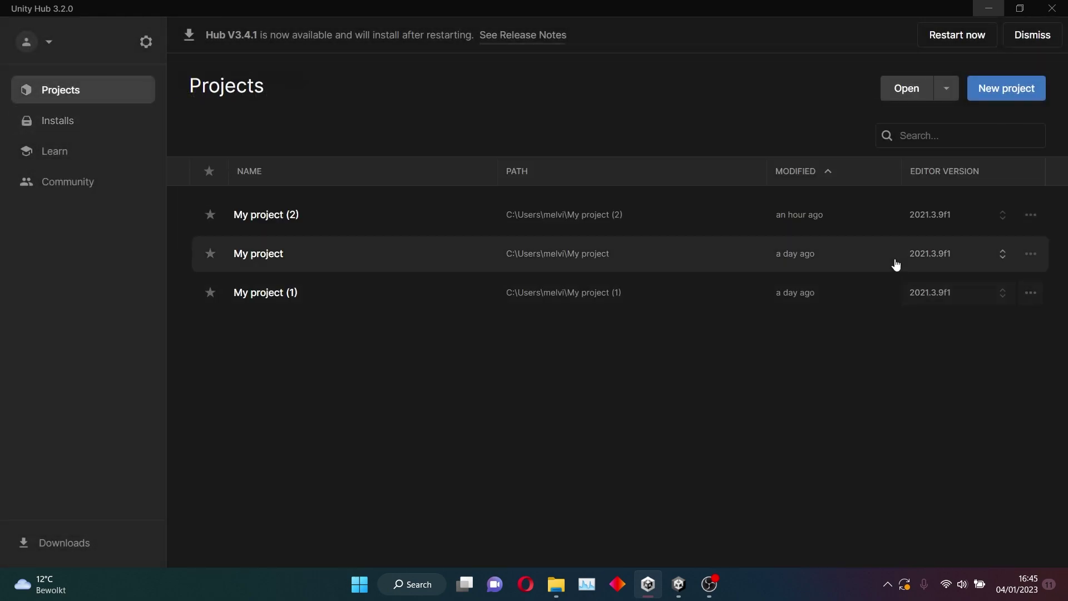
pyautogui.click(999, 91)
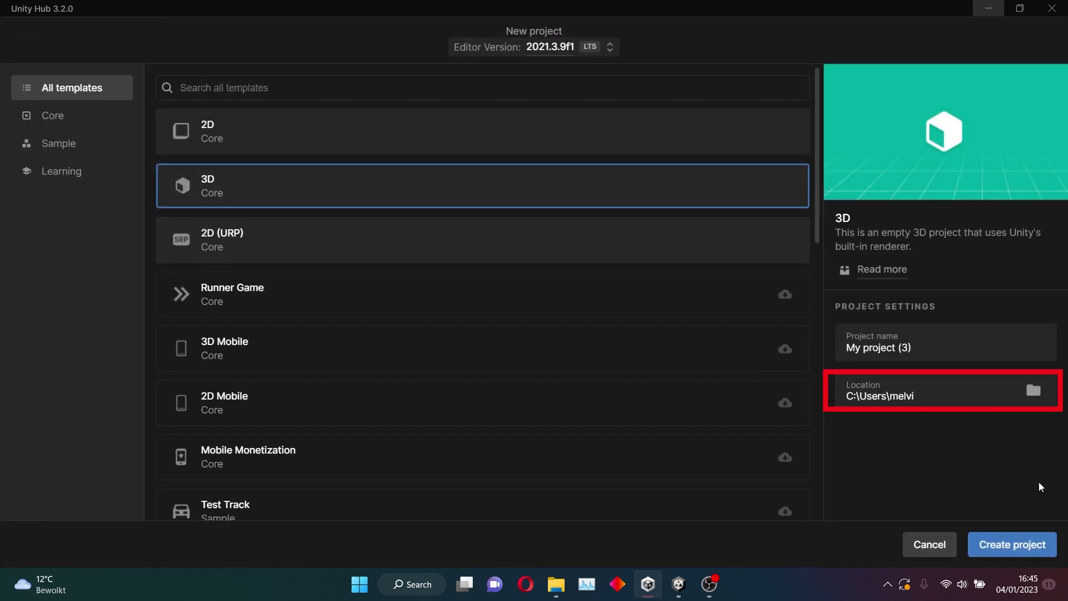
pyautogui.scroll(-2, 606, 290)
pyautogui.scroll(2, 606, 300)
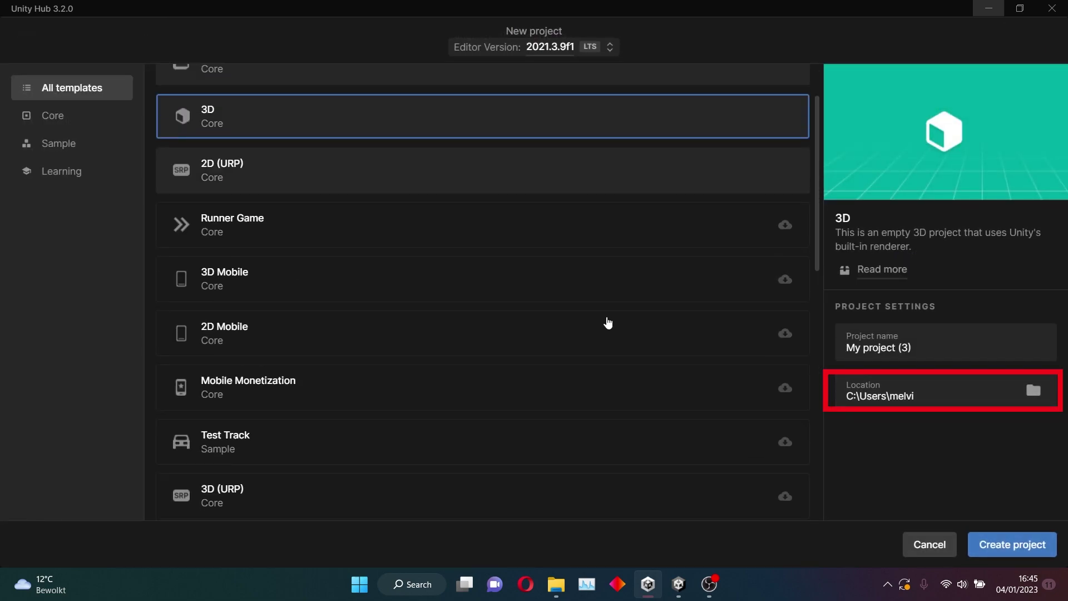
pyautogui.scroll(-10, 334, 202)
pyautogui.scroll(10, 372, 239)
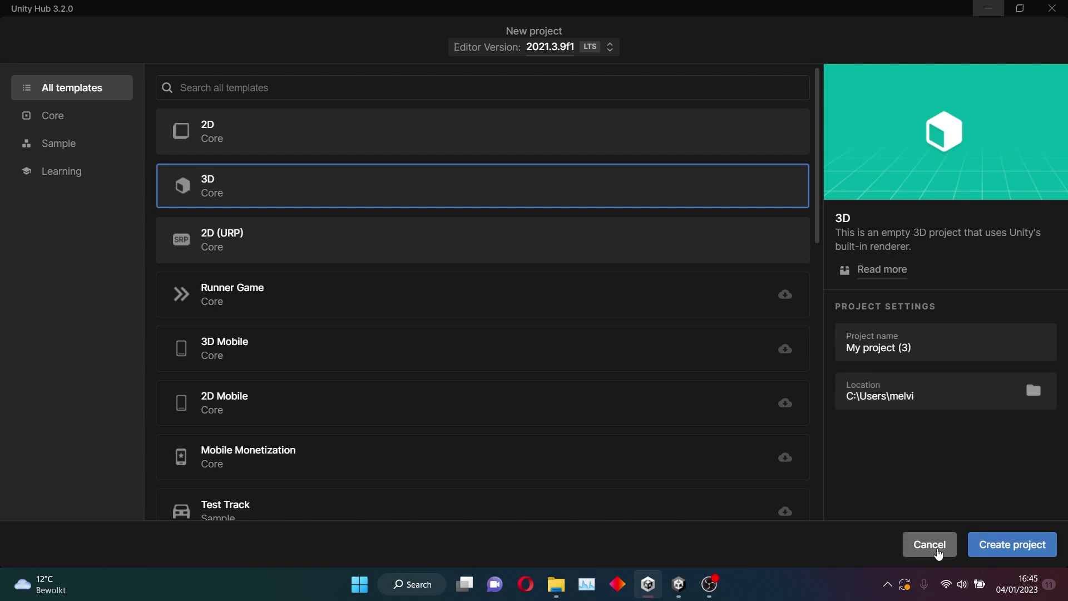
# Cancel the new project and switch to the My project (2) editor window.
pyautogui.click(931, 545)
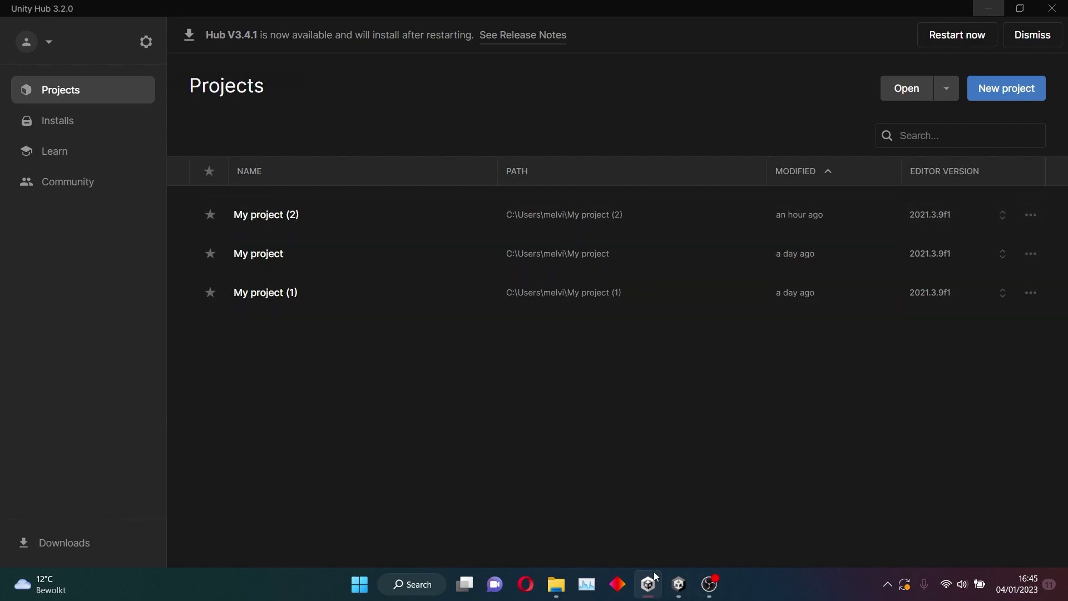
pyautogui.click(679, 585)
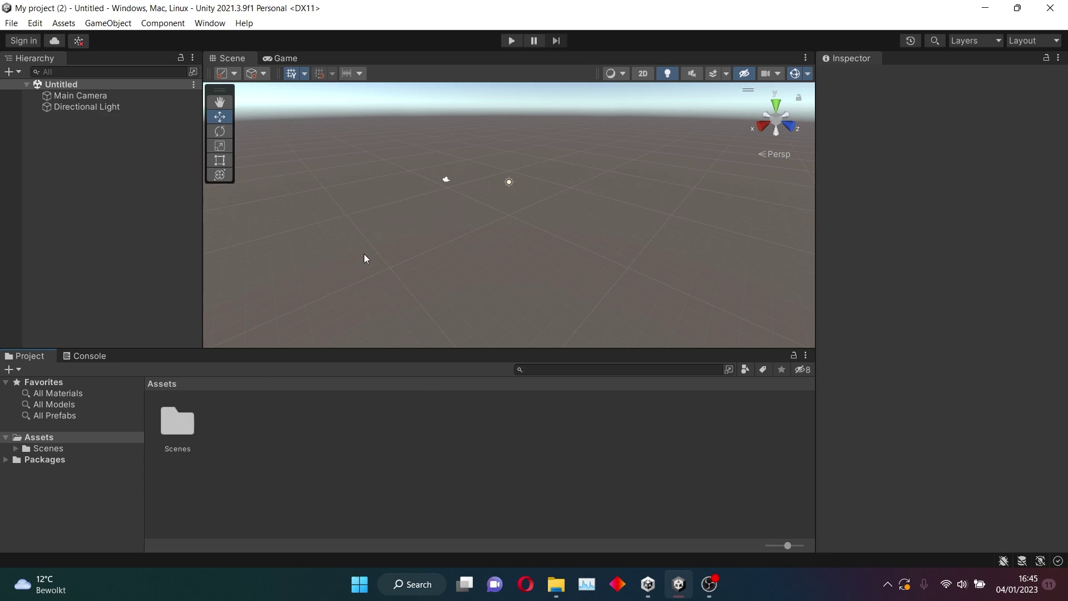
# Delete the Scenes folder from Assets.
pyautogui.click(174, 422)
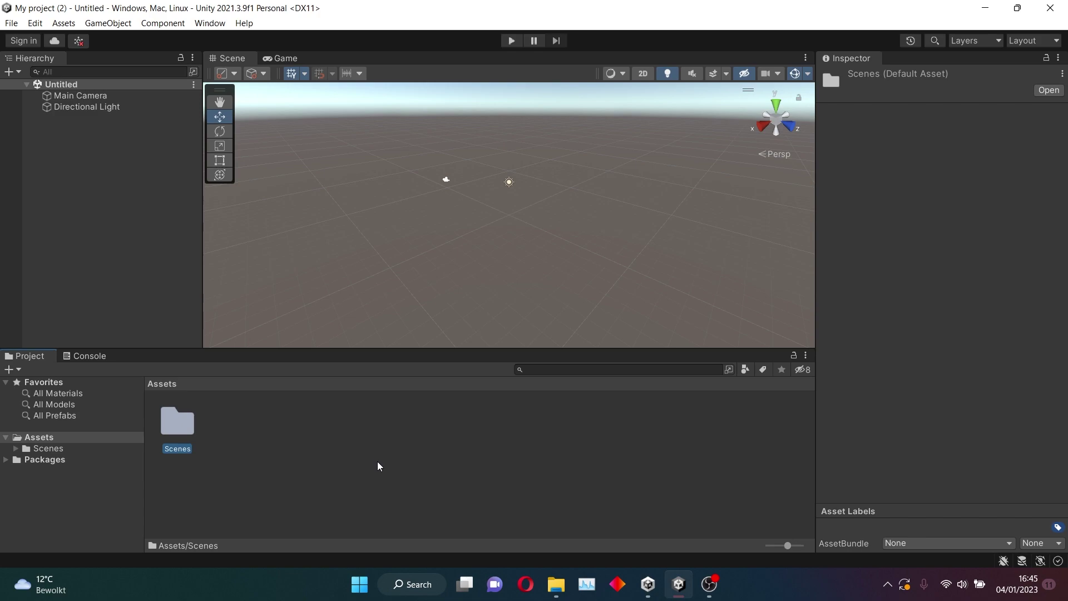
pyautogui.press('Delete')
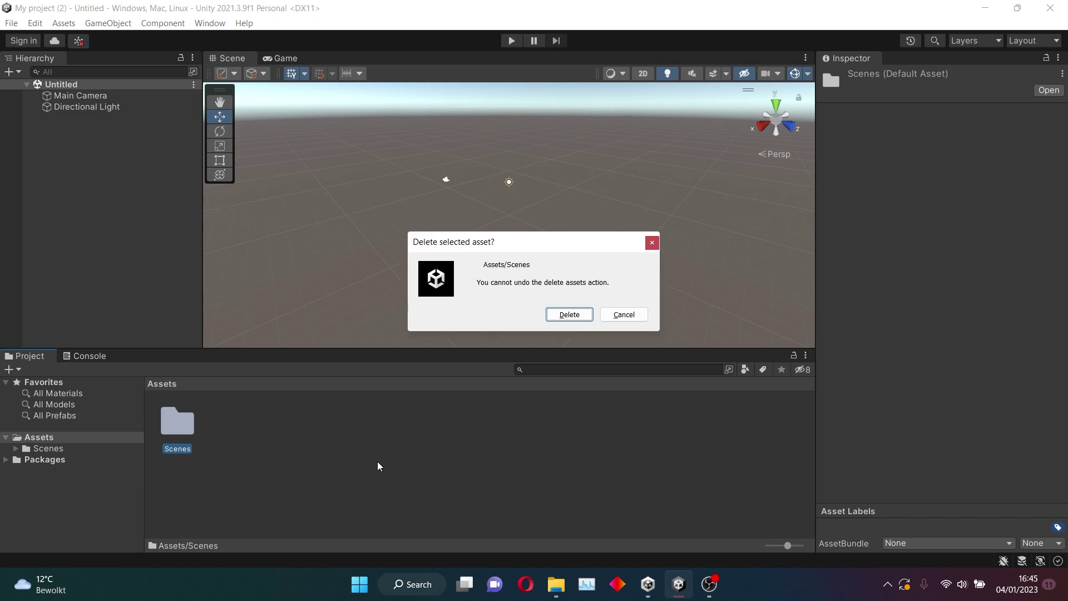
pyautogui.click(569, 315)
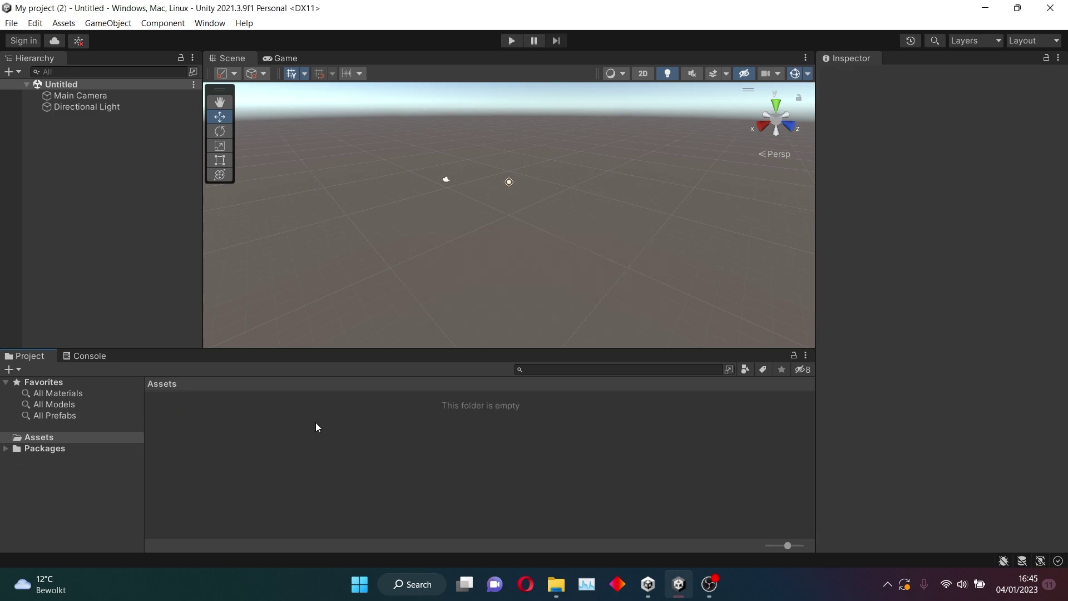
# Create a new folder named Editor in Assets and open it.
pyautogui.rightClick(184, 452)
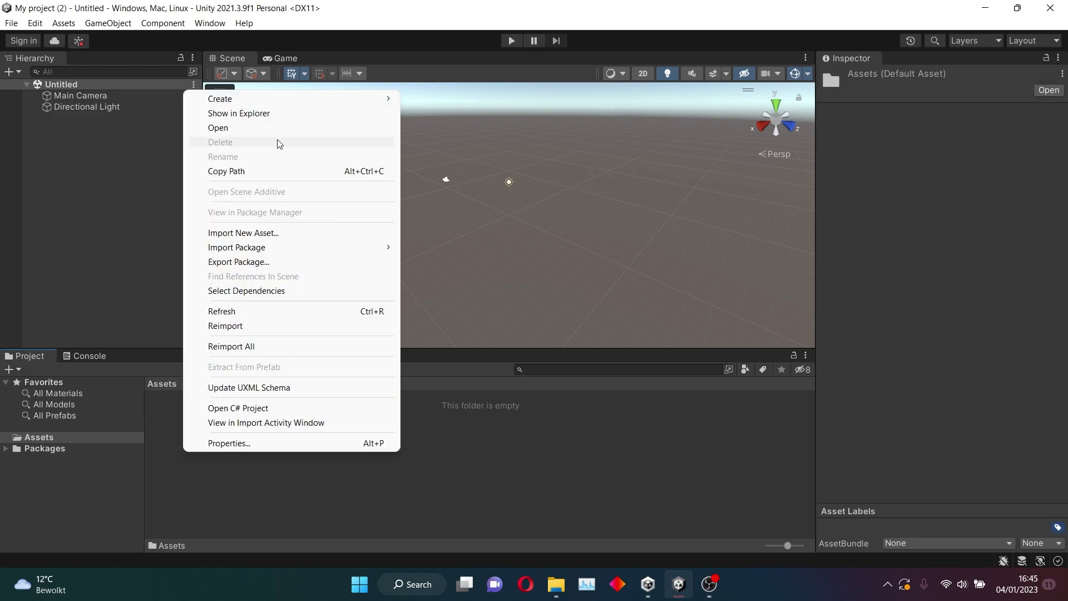
pyautogui.moveTo(302, 106)
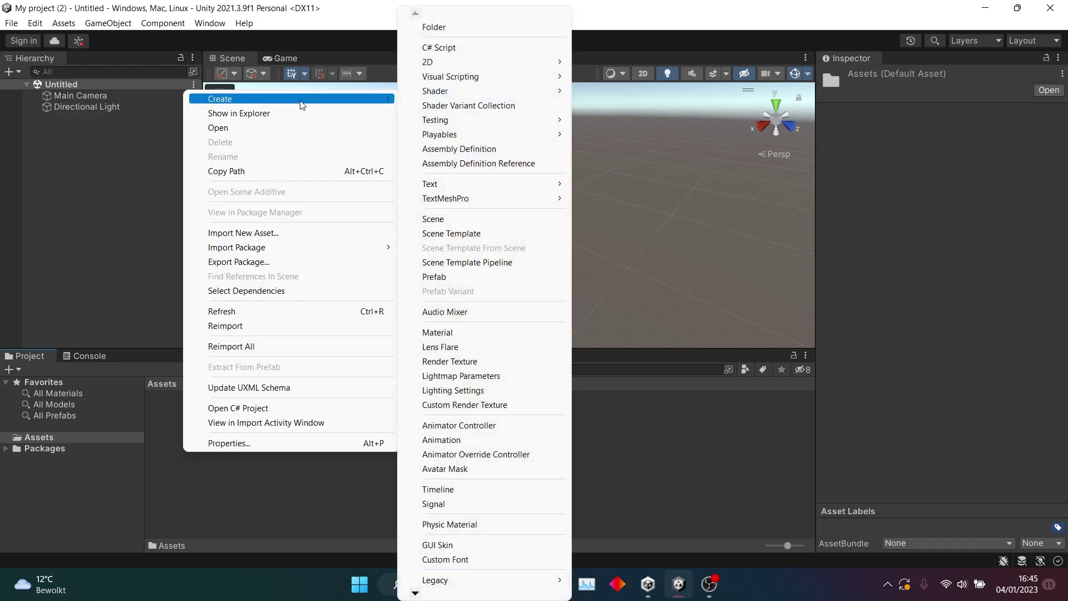
pyautogui.click(490, 27)
pyautogui.write('Edito')
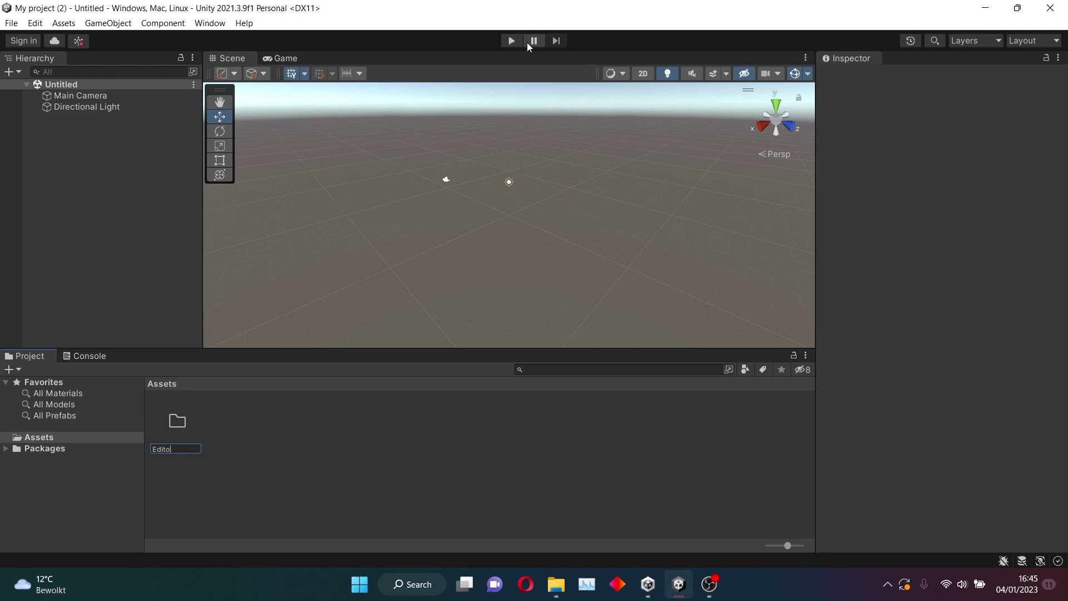
pyautogui.write('r')
pyautogui.press('Return')
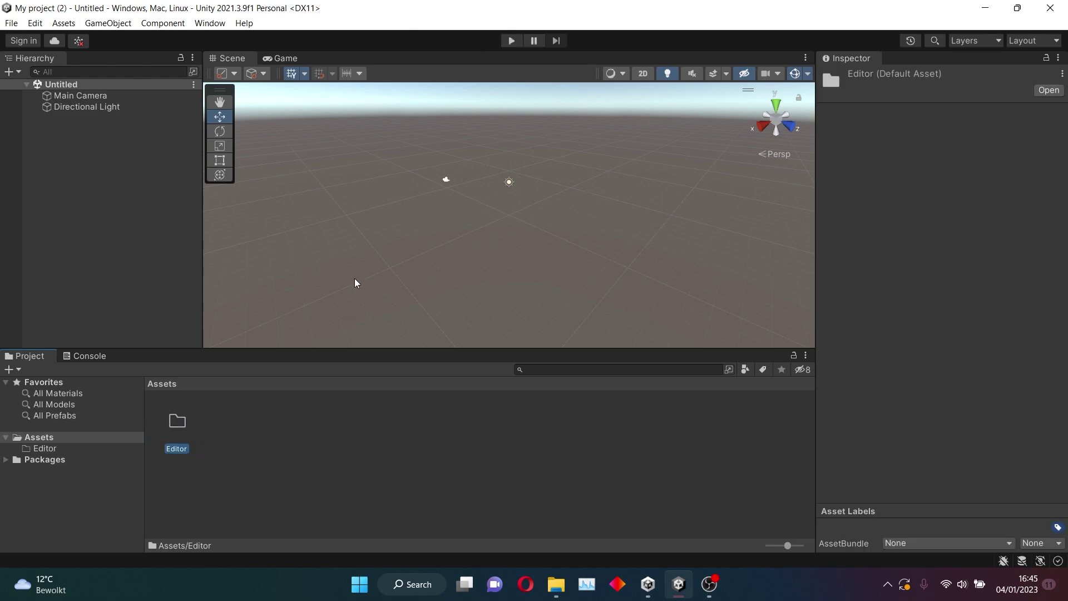
pyautogui.doubleClick(182, 429)
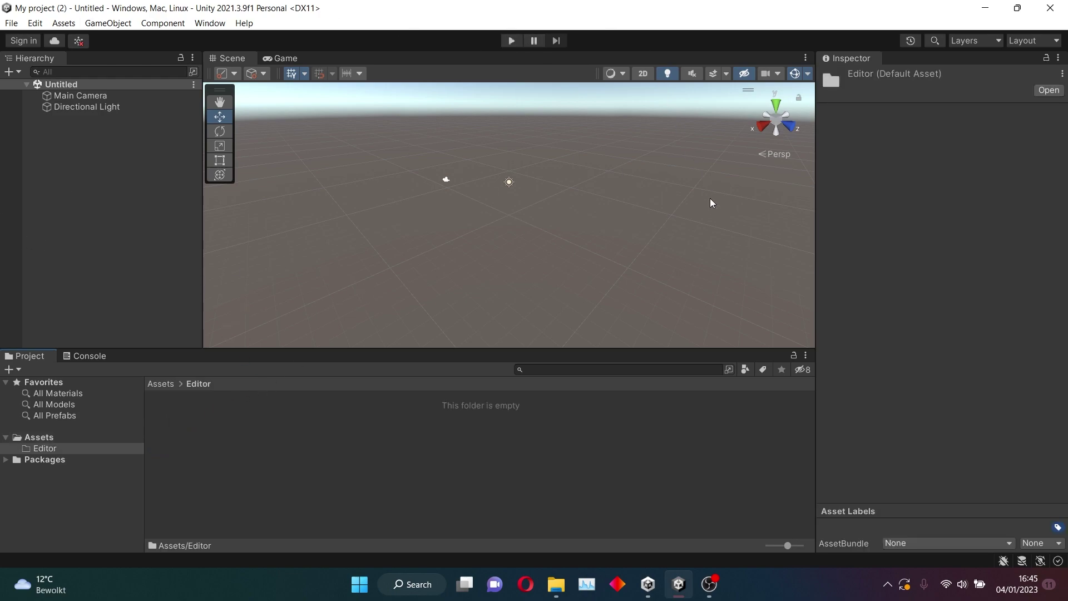
# Drag the CreateAsset.cs script from the desktop into the project's Editor folder.
pyautogui.doubleClick(635, 5)
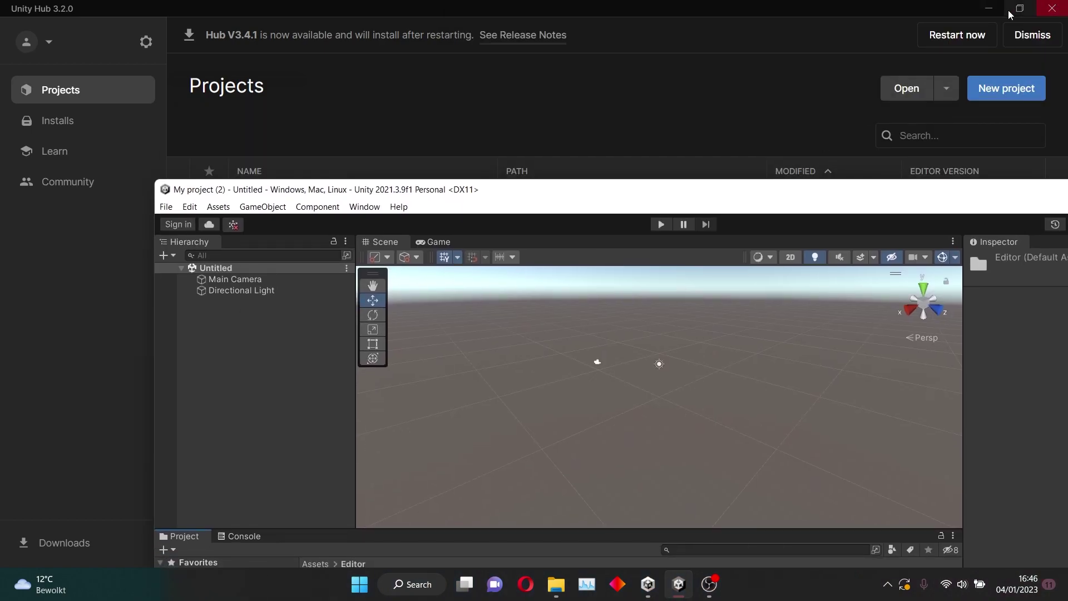
pyautogui.click(989, 8)
pyautogui.click(606, 182)
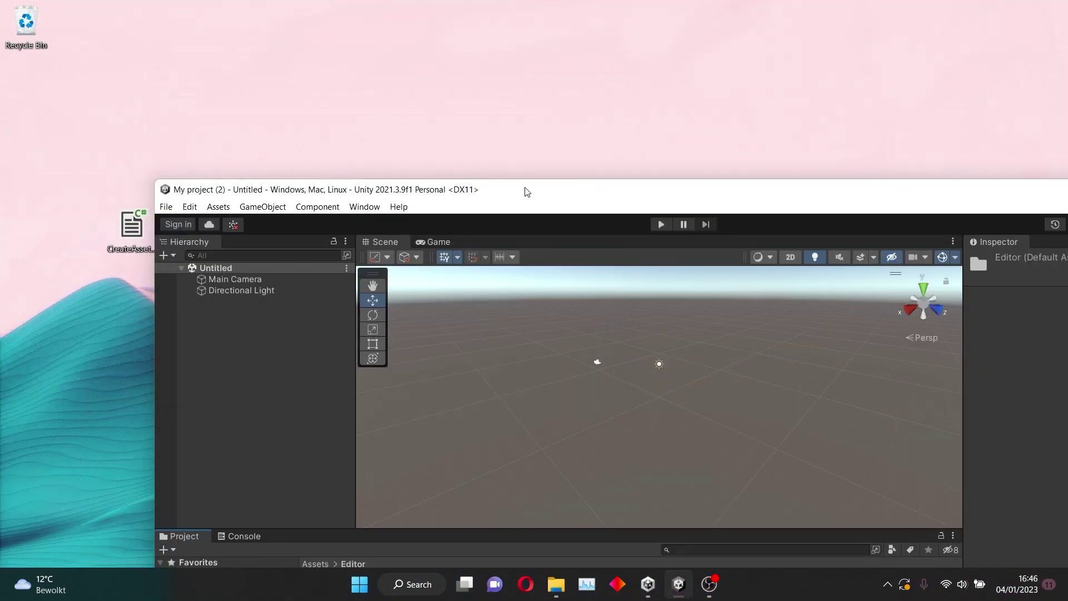
pyautogui.doubleClick(397, 190)
pyautogui.moveTo(131, 225); pyautogui.dragTo(730, 488)
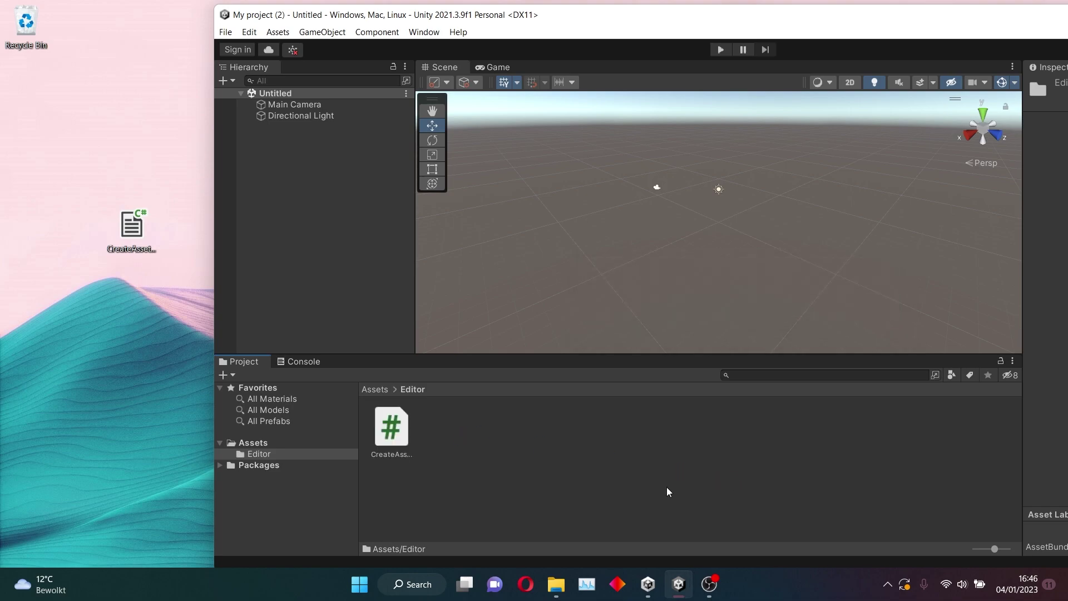
# Maximize Unity, view the Assets folder, then shrink the window to show the desktop.
pyautogui.moveTo(981, 16); pyautogui.dragTo(745, 44)
pyautogui.click(933, 43)
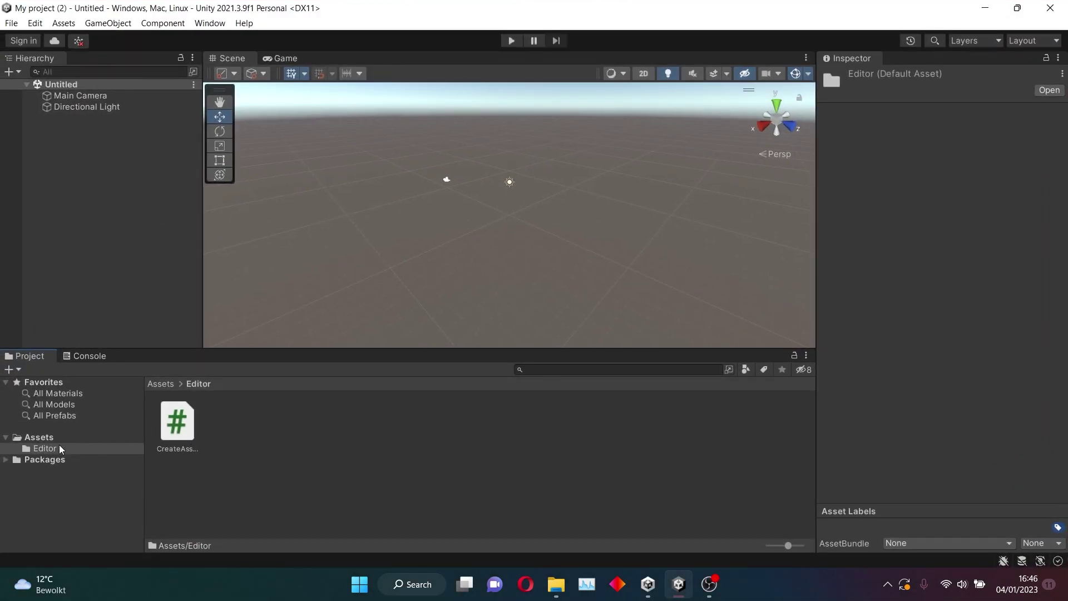
pyautogui.click(60, 442)
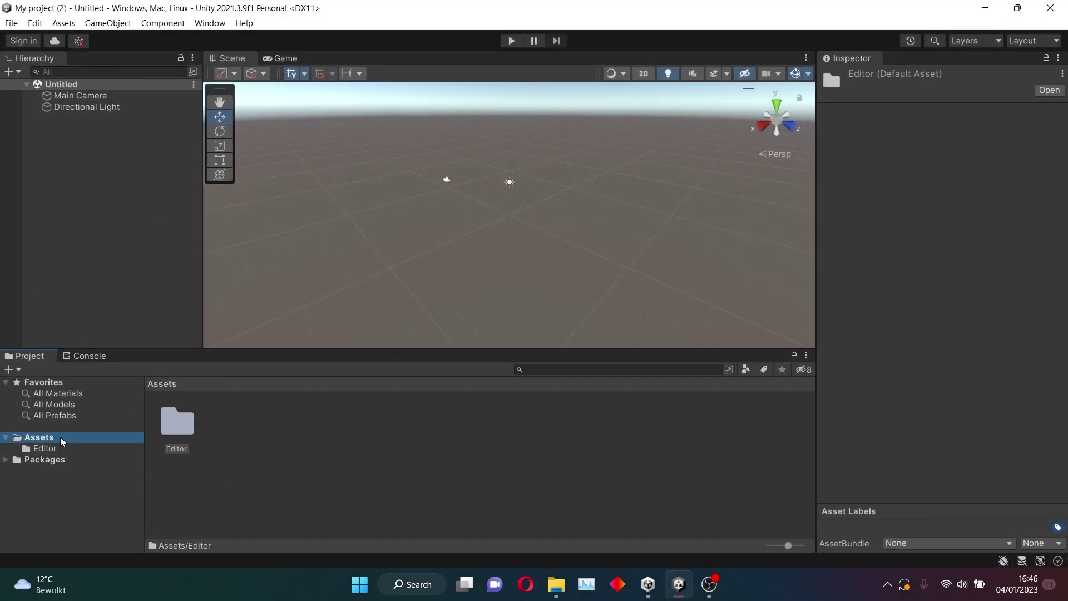
pyautogui.moveTo(627, 2); pyautogui.dragTo(649, 404)
# Drag Track0–Track5 from the desktop Music folder into Unity's Assets panel, then maximise Unity.
pyautogui.doubleClick(548, 364)
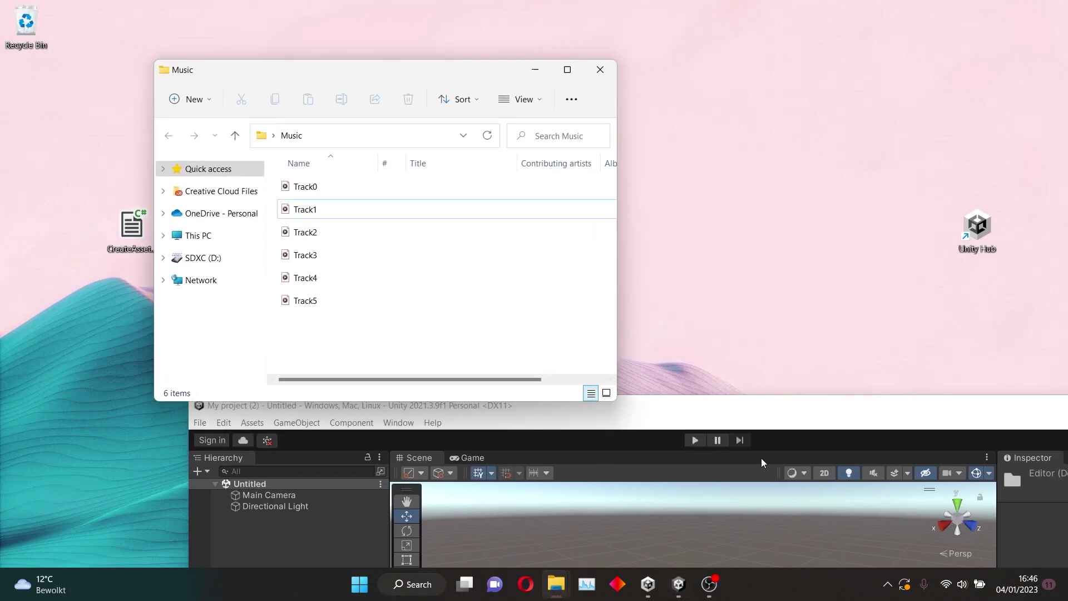
pyautogui.moveTo(509, 413); pyautogui.dragTo(703, 74)
pyautogui.moveTo(264, 70); pyautogui.dragTo(169, 95)
pyautogui.moveTo(256, 371); pyautogui.dragTo(712, 481)
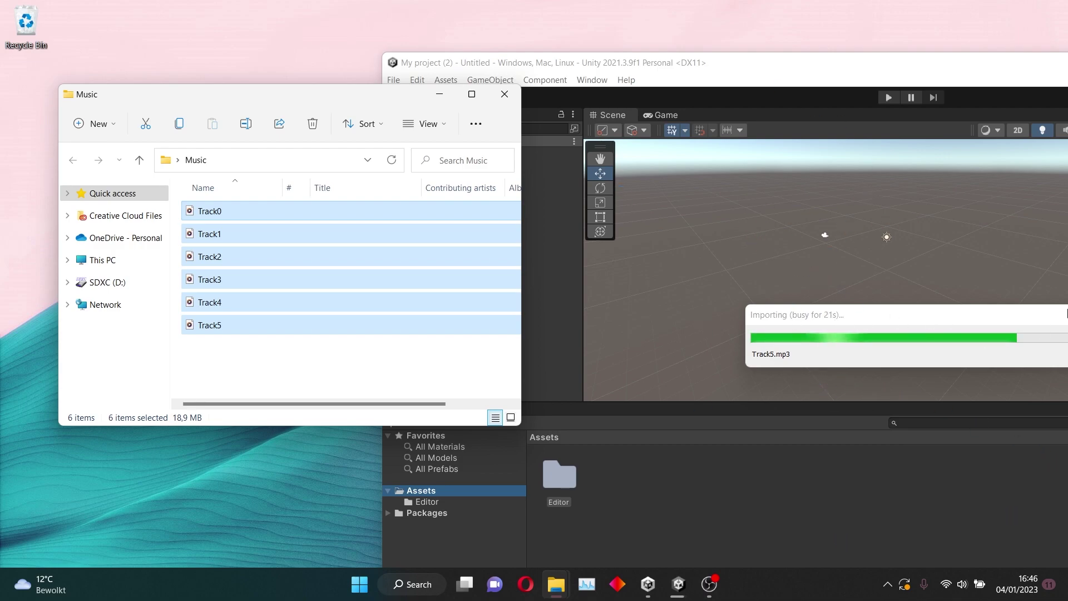
pyautogui.click(448, 71)
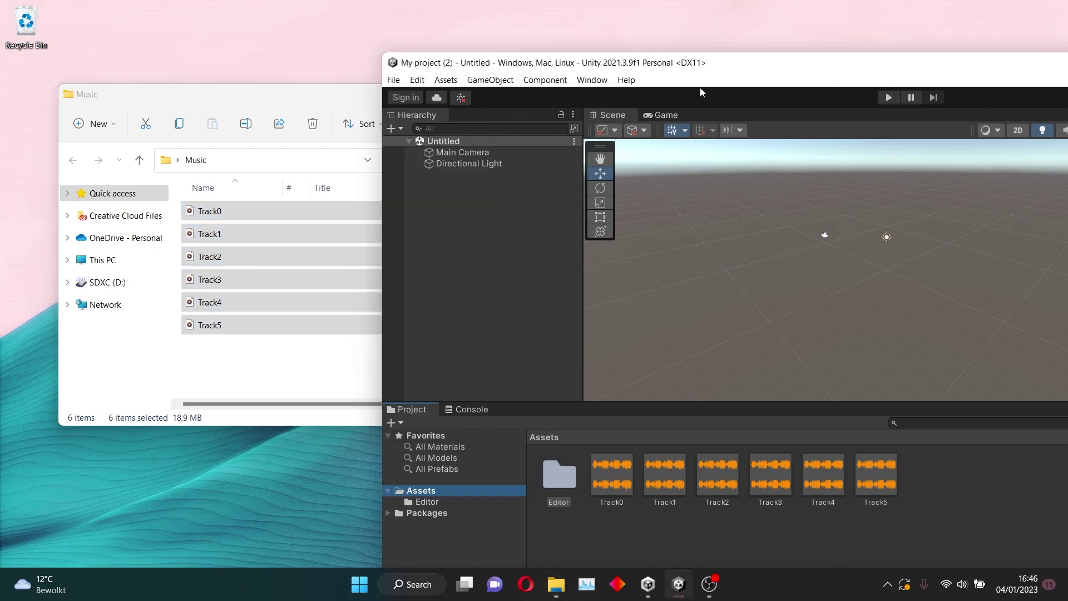
pyautogui.doubleClick(774, 64)
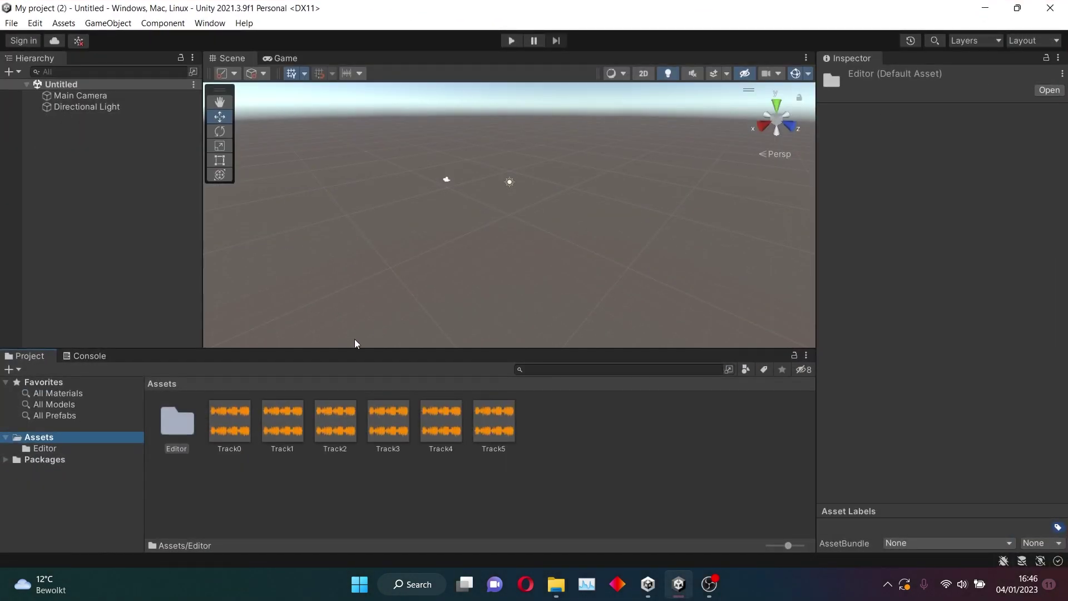
# Select Track0 and assign it to a new AssetBundle named 'bgmusic'.
pyautogui.click(222, 427)
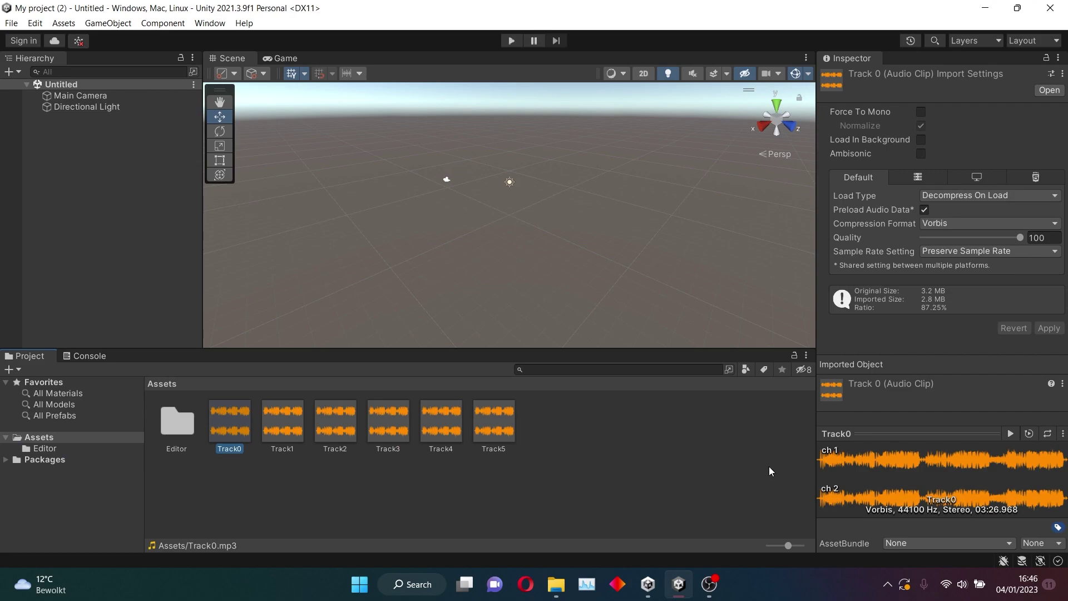
pyautogui.click(881, 543)
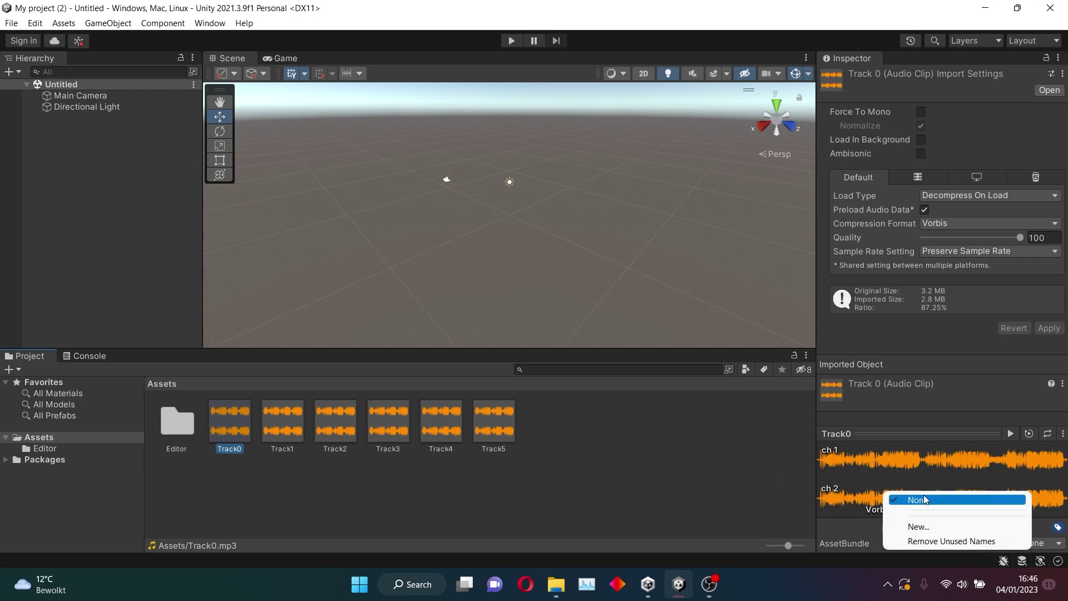
pyautogui.click(920, 529)
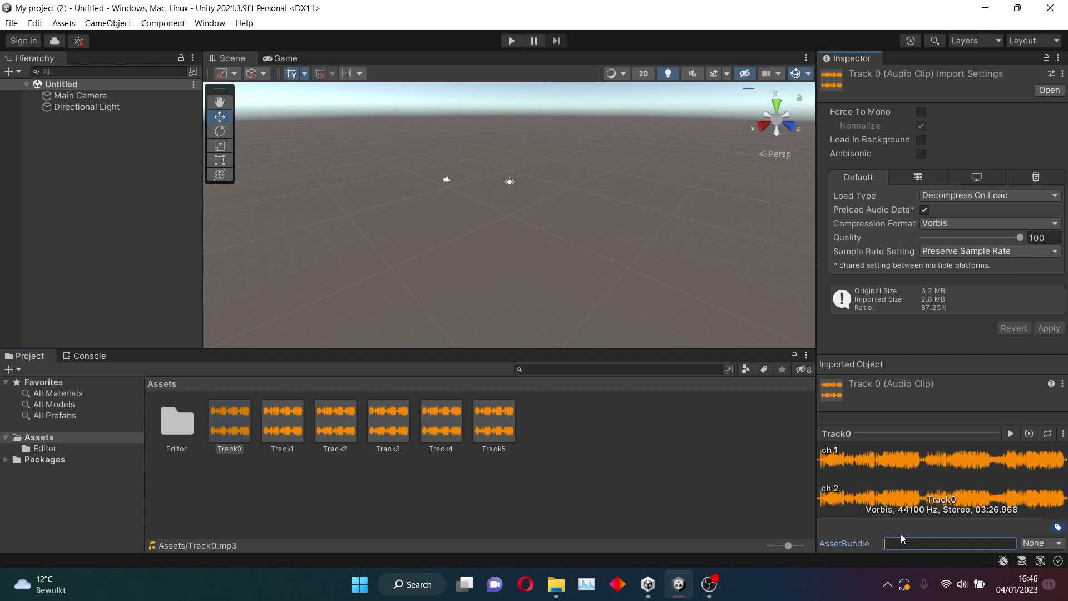
pyautogui.write('bgmusic')
pyautogui.press('Return')
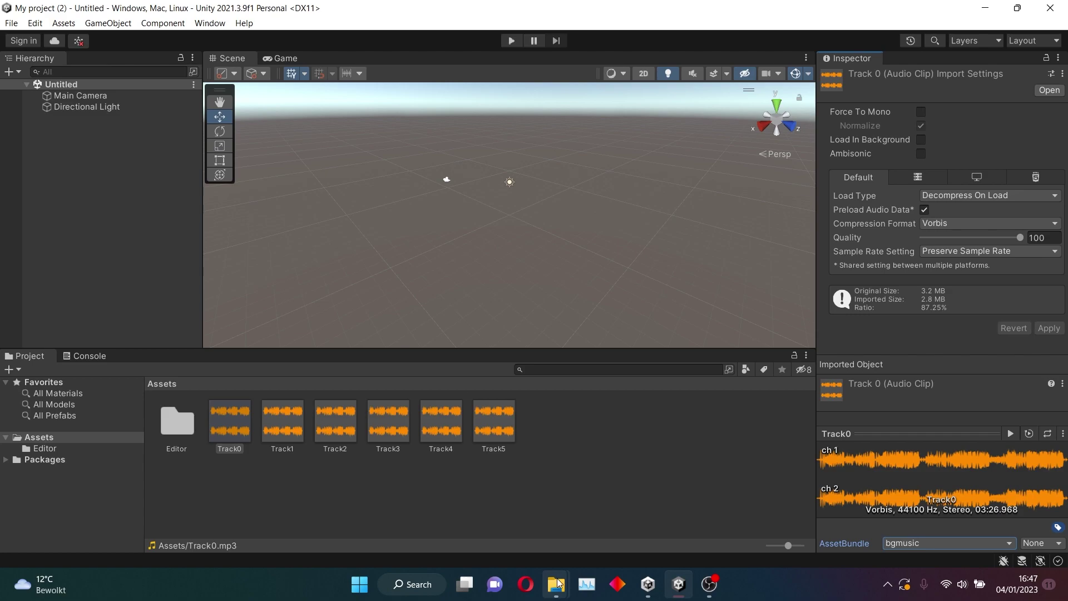
pyautogui.moveTo(556, 585)
pyautogui.click(498, 528)
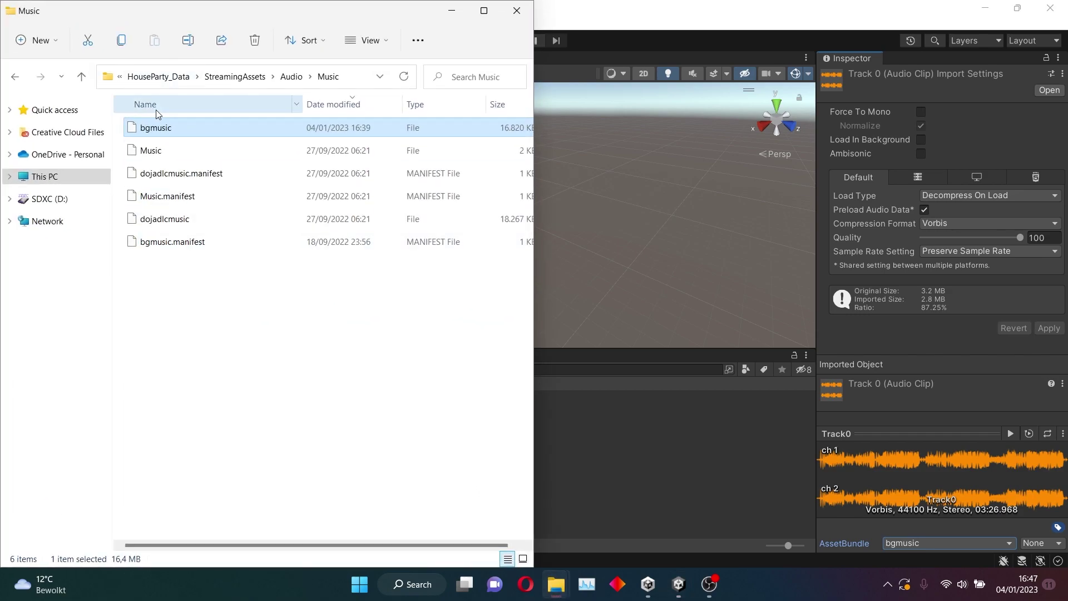
pyautogui.click(616, 425)
pyautogui.click(692, 487)
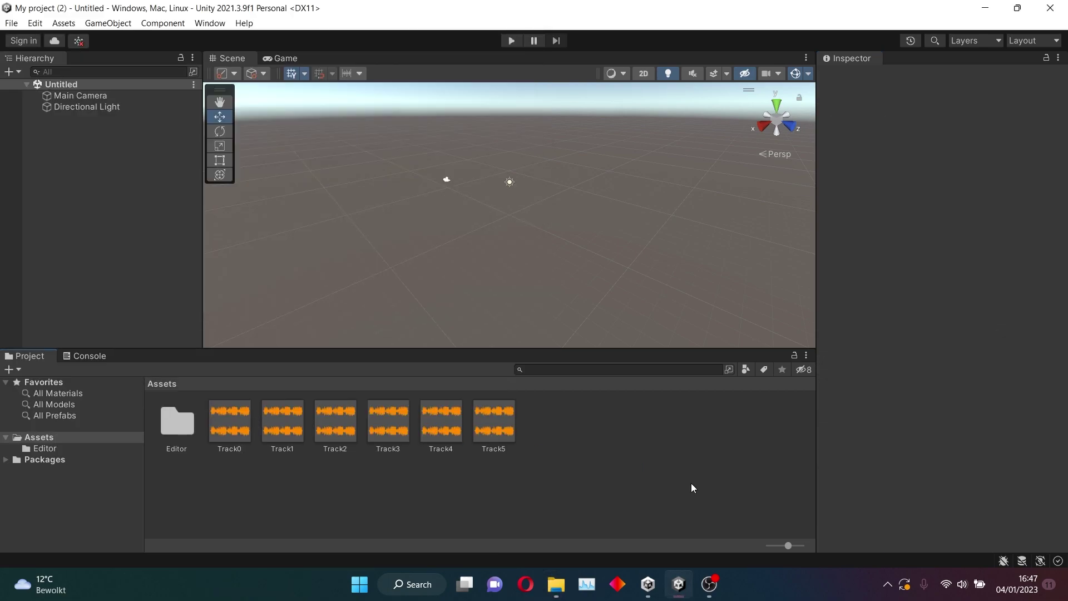
pyautogui.click(212, 428)
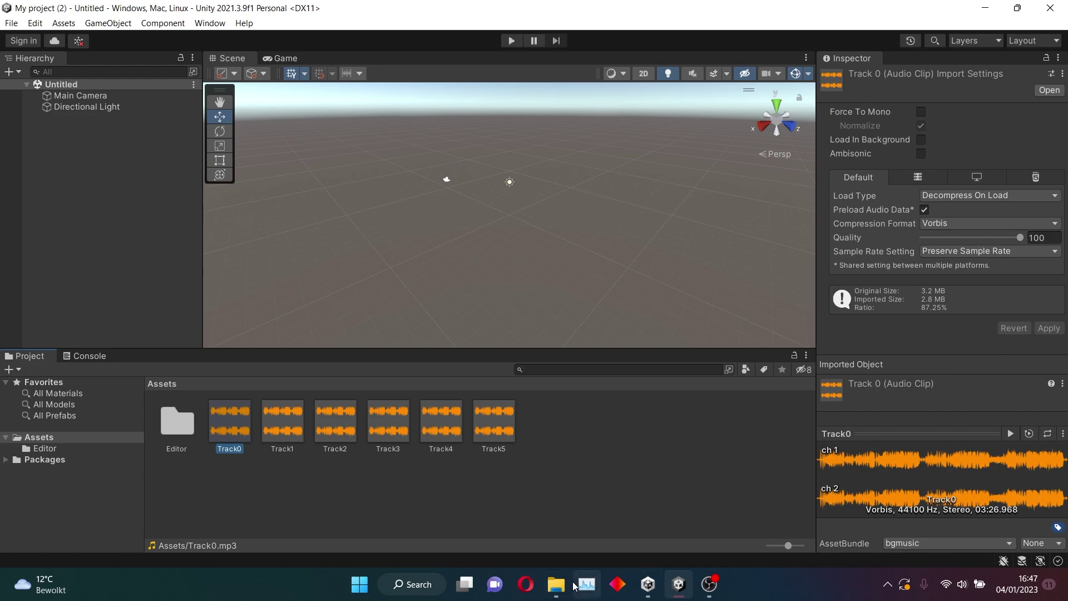
pyautogui.moveTo(561, 586)
pyautogui.click(601, 506)
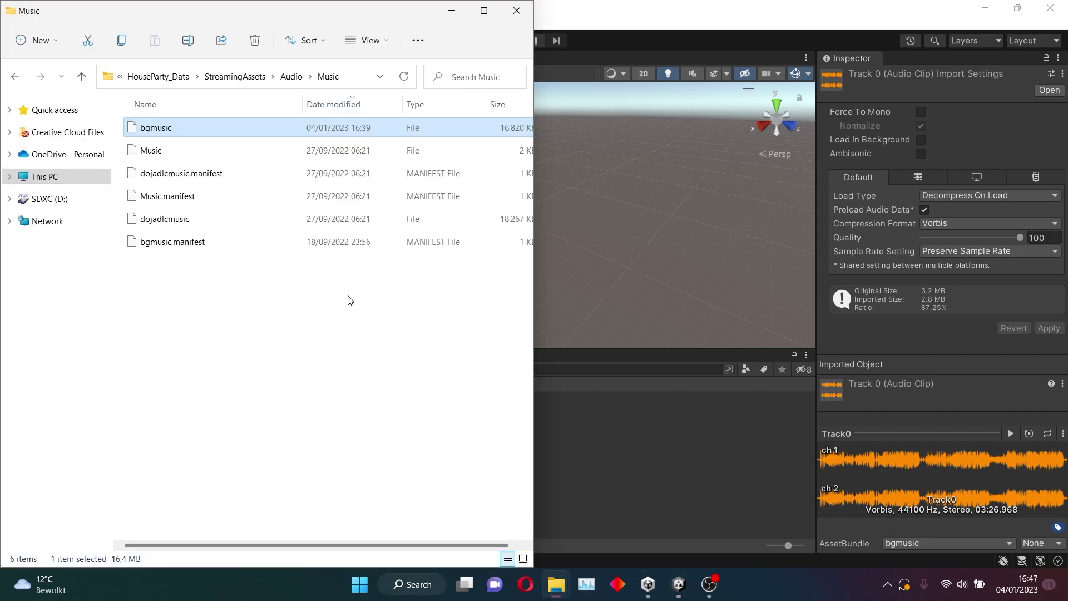
pyautogui.click(188, 222)
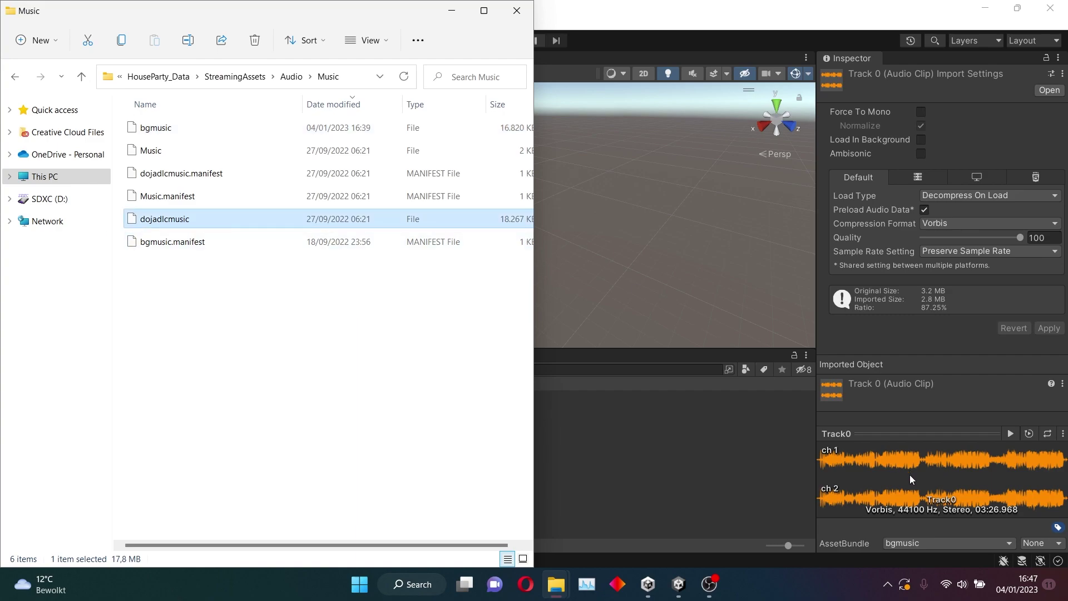
pyautogui.click(703, 489)
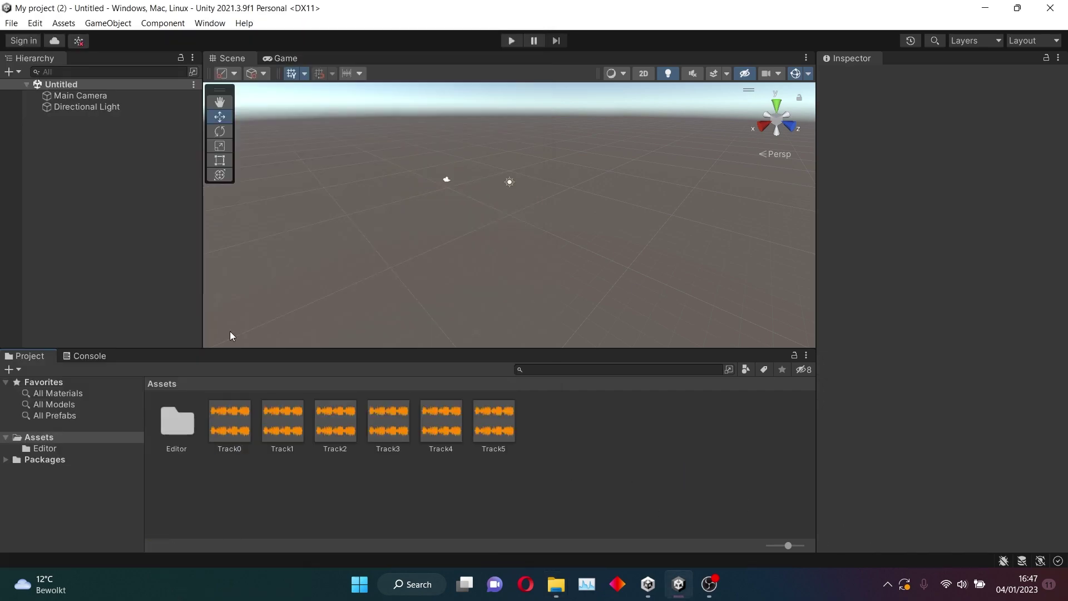
pyautogui.click(243, 427)
# Check Track0's bundle, then assign Track1 and Track2 to the bgmusic bundle.
pyautogui.click(909, 542)
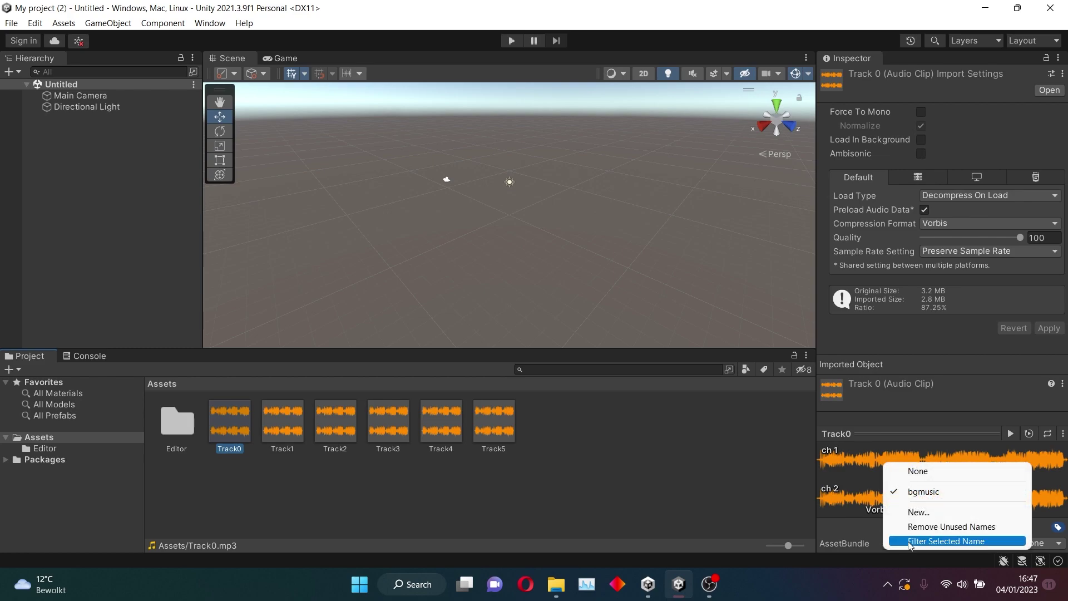
pyautogui.click(439, 493)
pyautogui.click(275, 419)
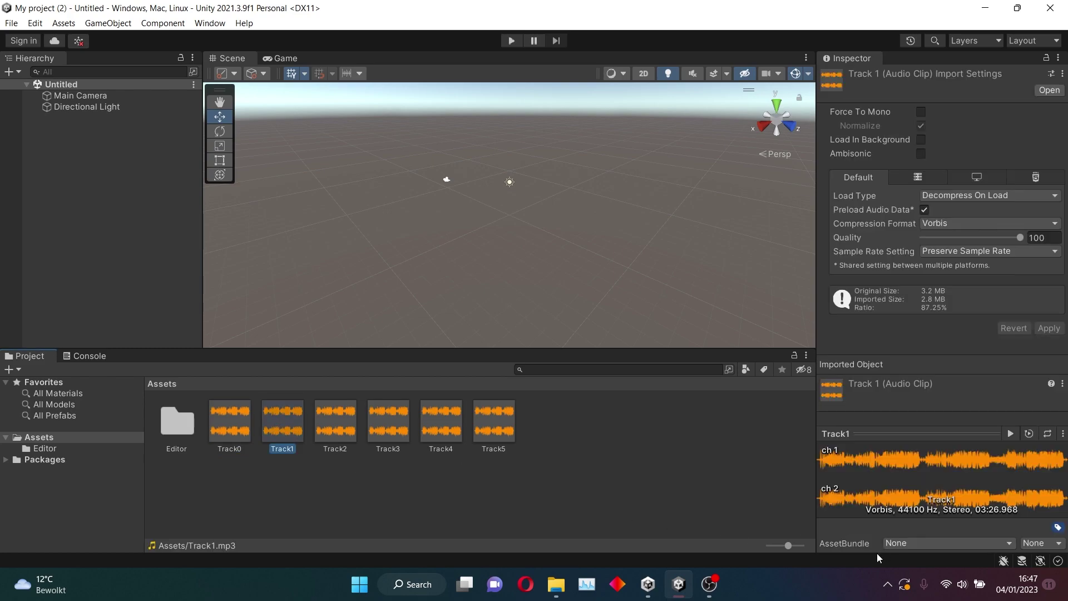
pyautogui.click(223, 432)
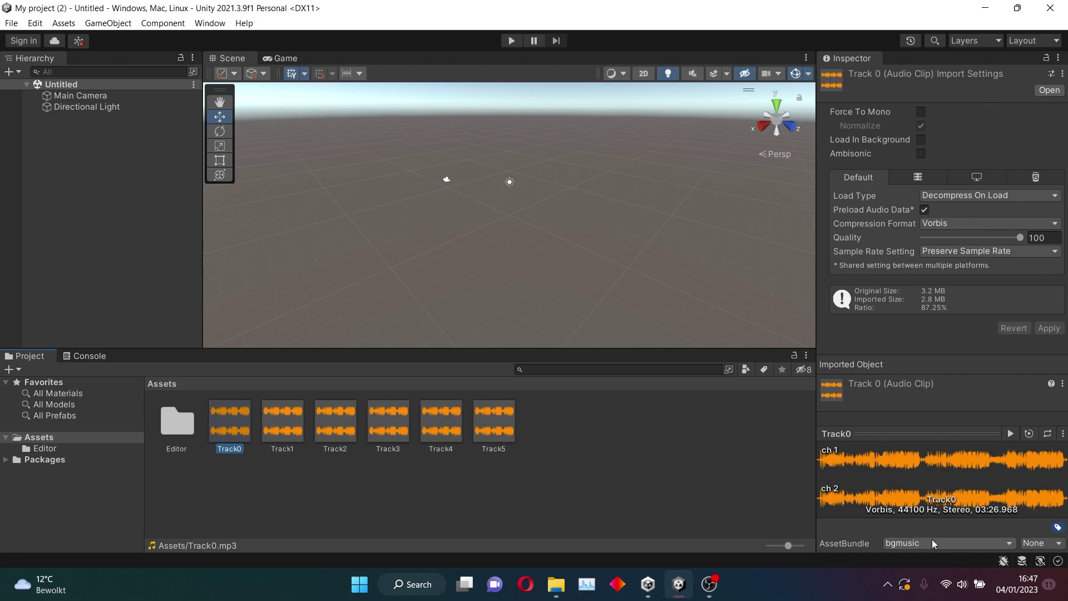
pyautogui.click(283, 431)
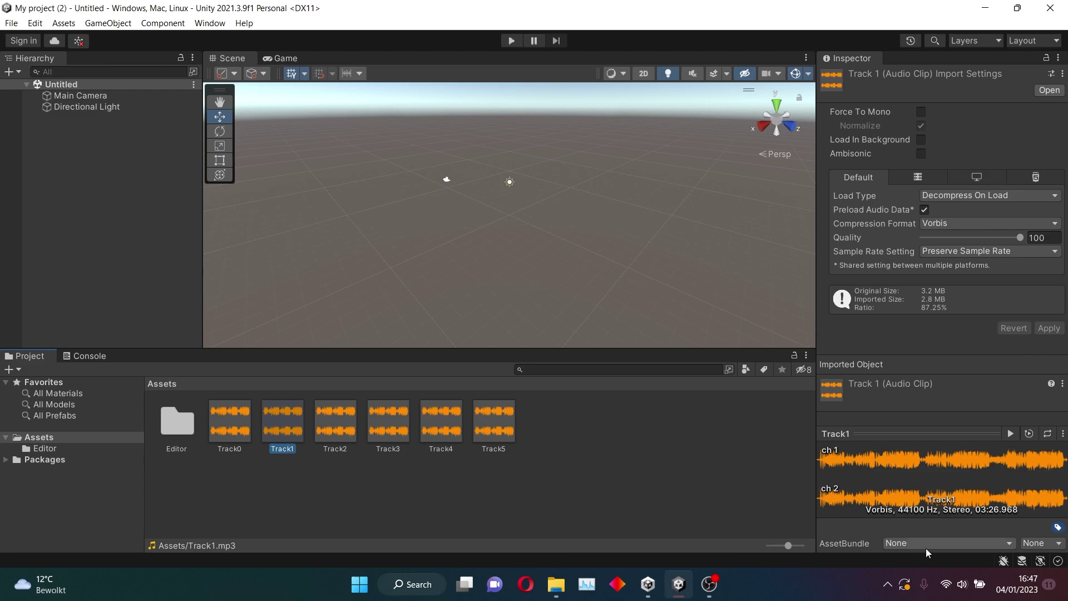
pyautogui.click(897, 544)
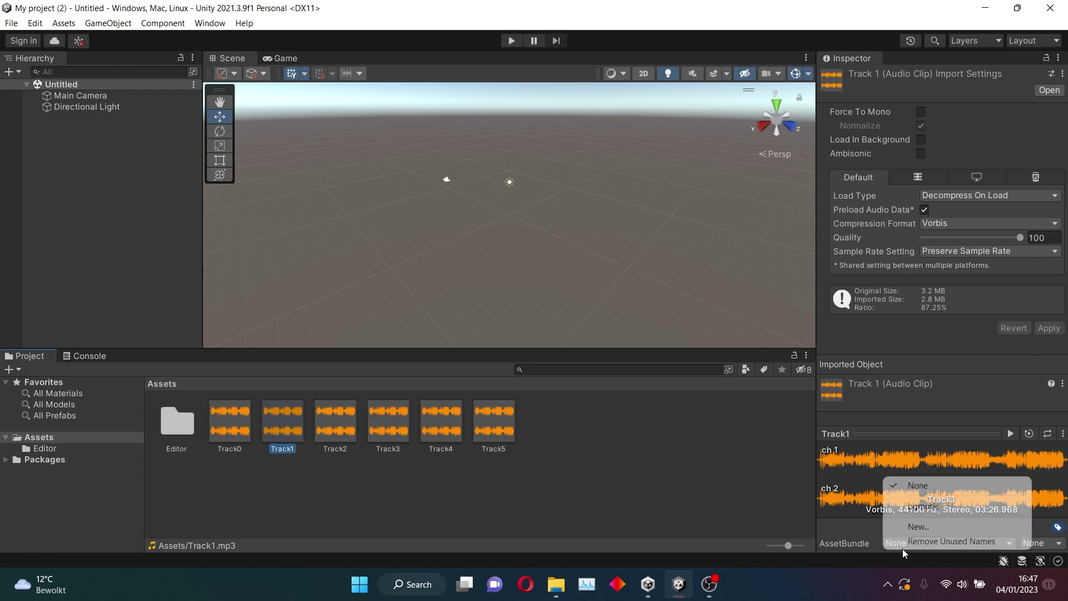
pyautogui.click(932, 508)
pyautogui.click(349, 432)
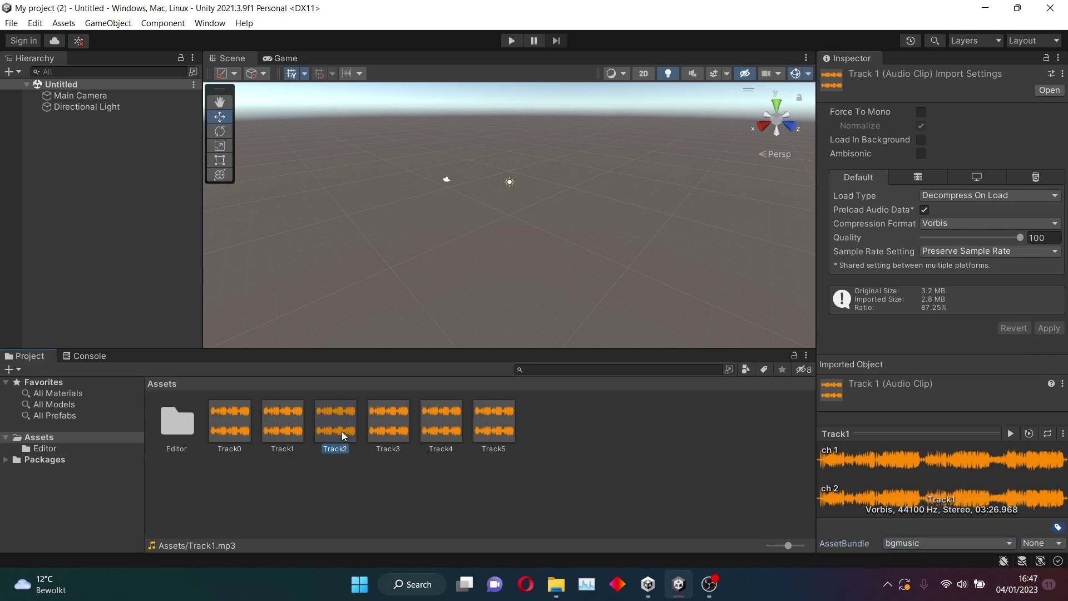
pyautogui.click(910, 544)
pyautogui.click(941, 513)
# Assign Track3, Track4 and Track5 to the bgmusic bundle.
pyautogui.click(394, 408)
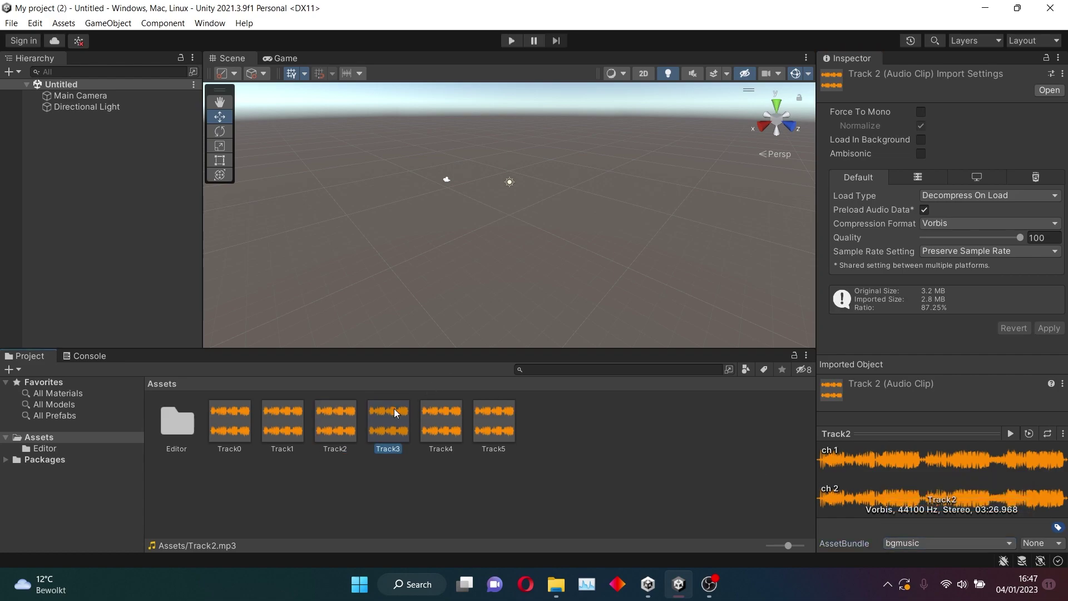
pyautogui.click(894, 541)
pyautogui.click(937, 507)
pyautogui.click(443, 425)
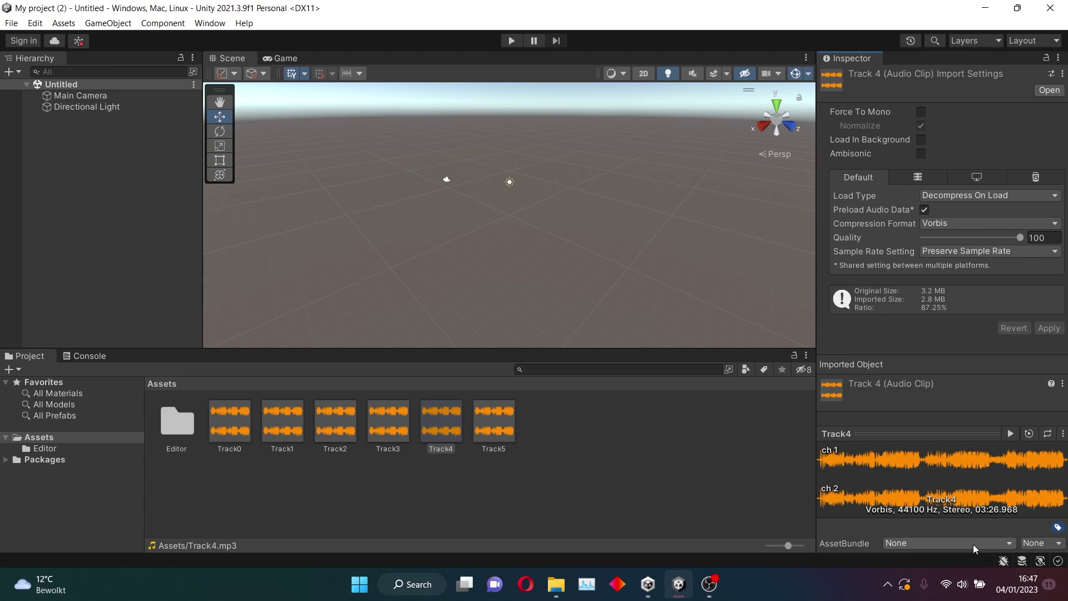
pyautogui.click(974, 544)
pyautogui.click(936, 507)
pyautogui.click(483, 425)
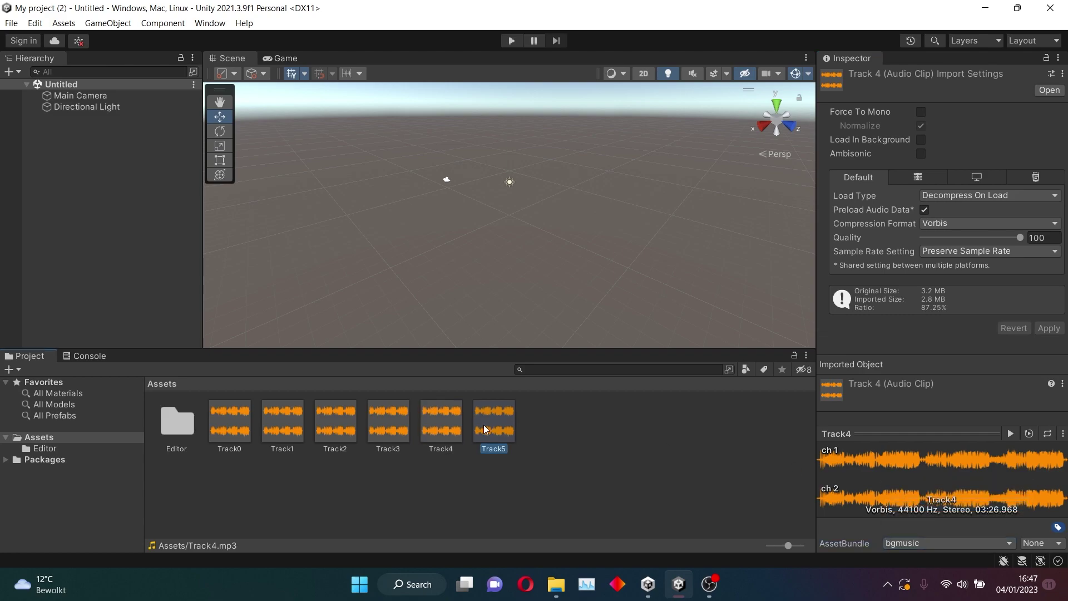
pyautogui.click(923, 542)
pyautogui.click(918, 505)
pyautogui.click(490, 490)
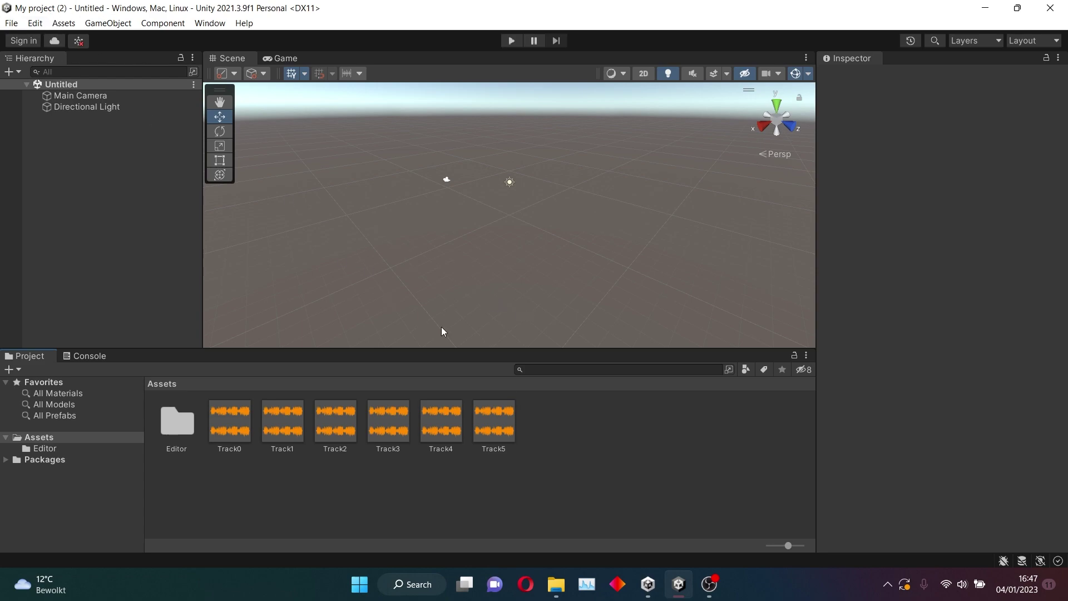
# Confirm Track5's bundle and build all AssetBundles via Assets > Build AssetBundles.
pyautogui.click(487, 415)
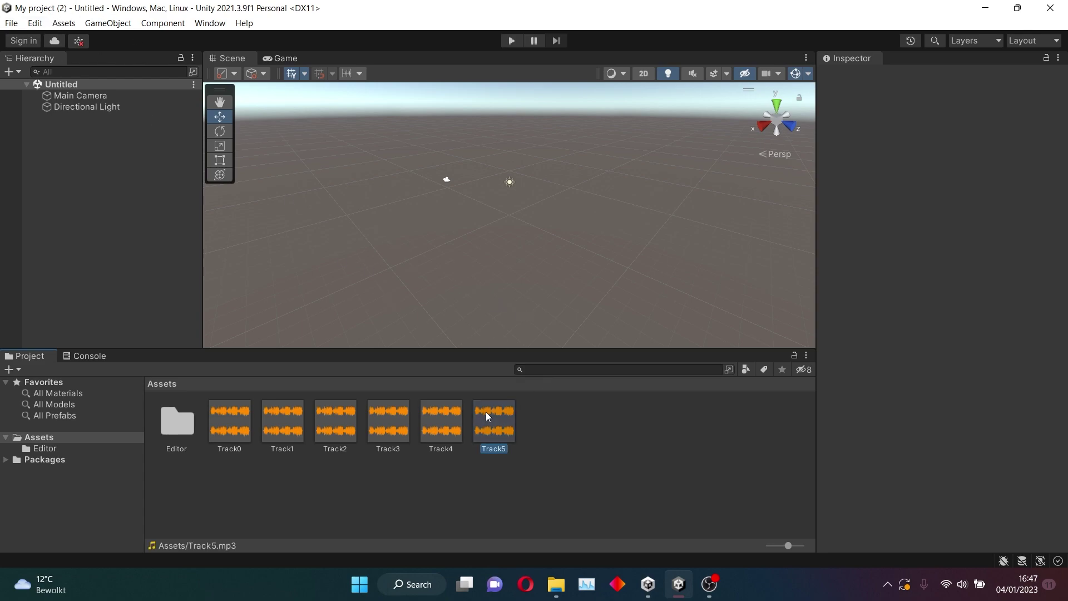
pyautogui.click(67, 25)
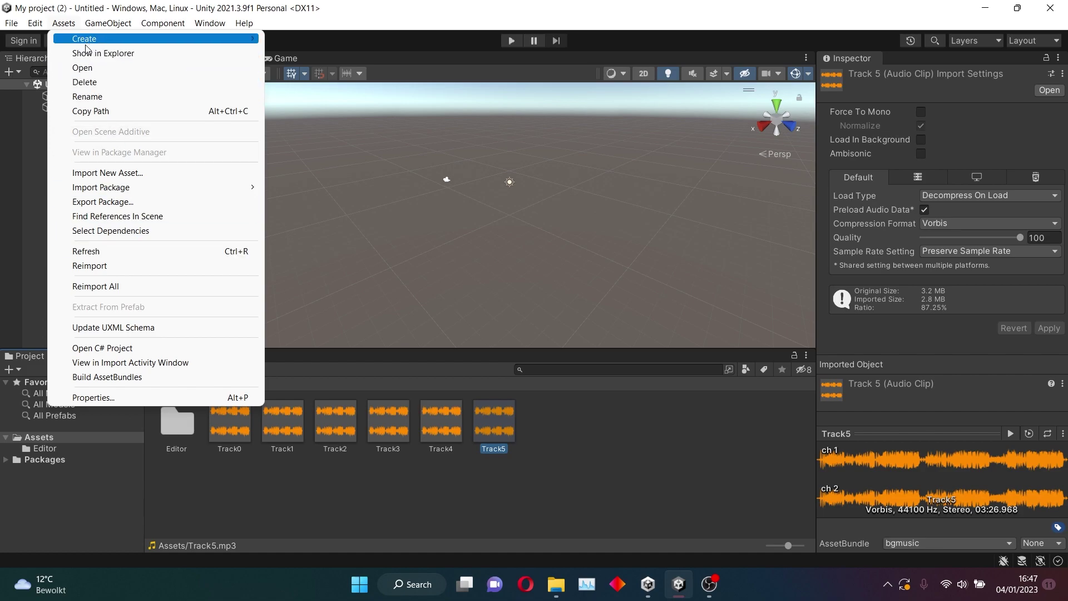
pyautogui.click(128, 378)
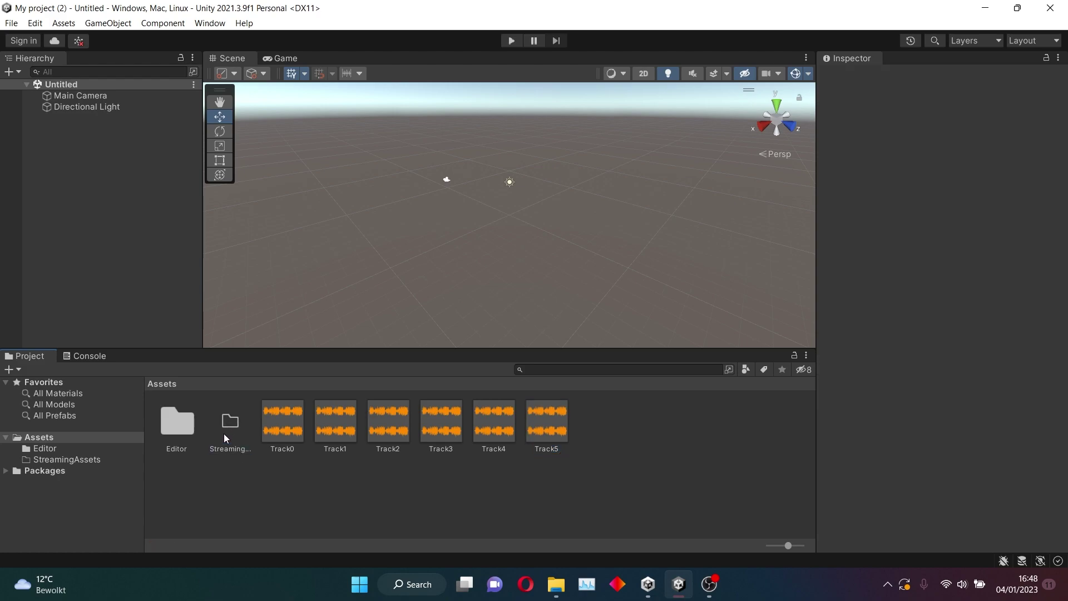
# Inspect the new StreamingAssets folder, then return to the top-level Assets folder.
pyautogui.click(225, 428)
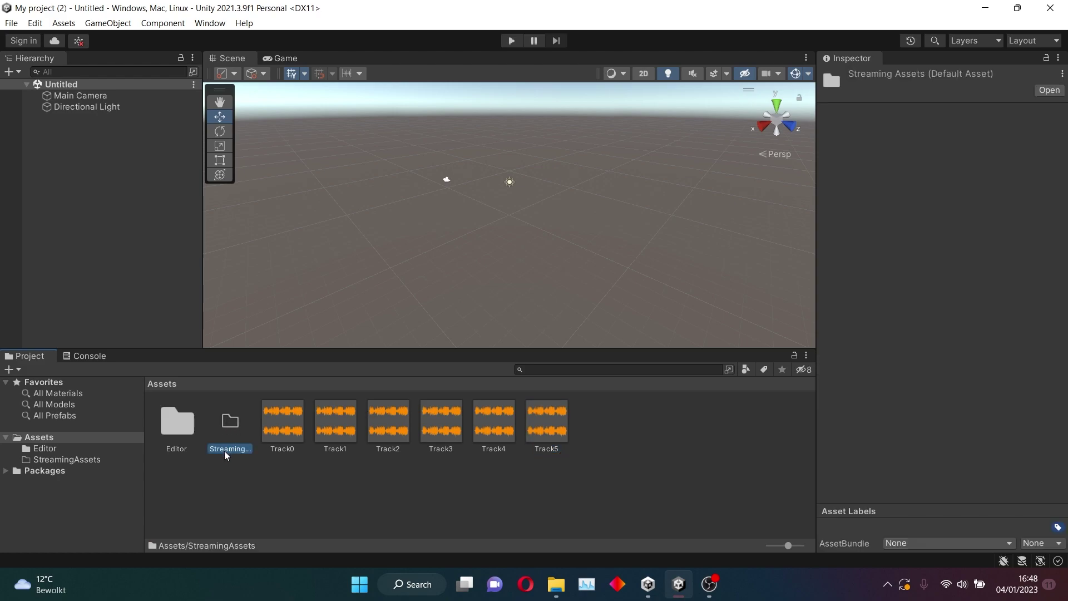
pyautogui.doubleClick(229, 437)
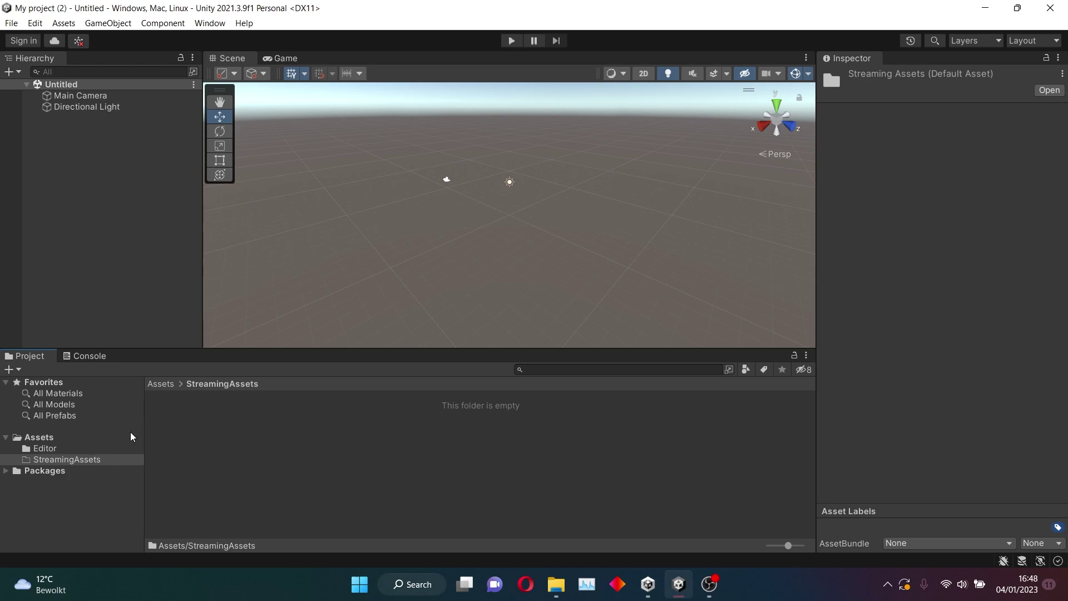
pyautogui.click(50, 438)
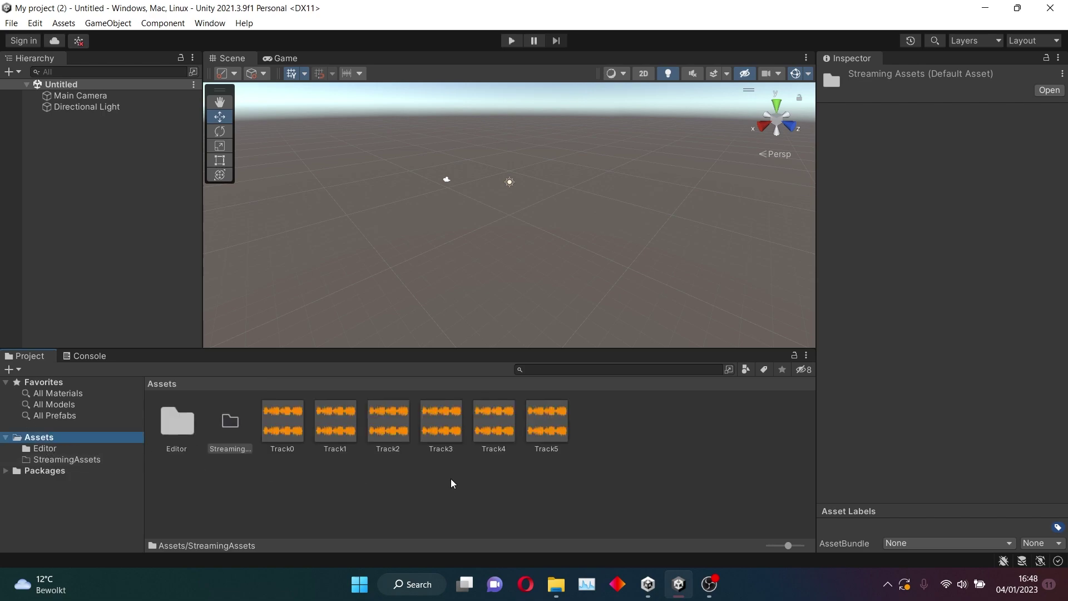
pyautogui.moveTo(558, 594)
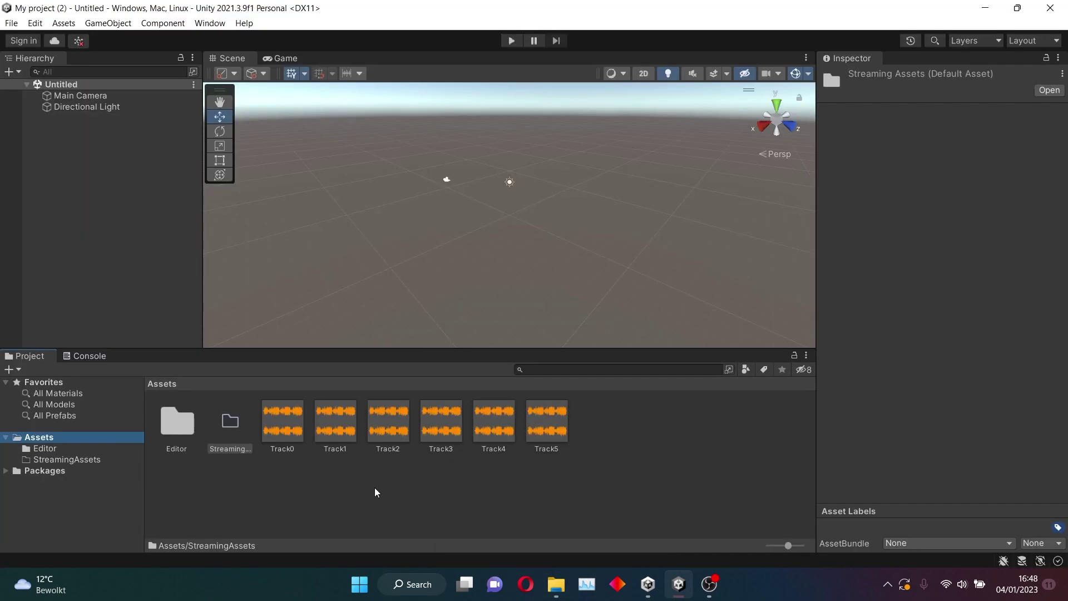
pyautogui.click(371, 490)
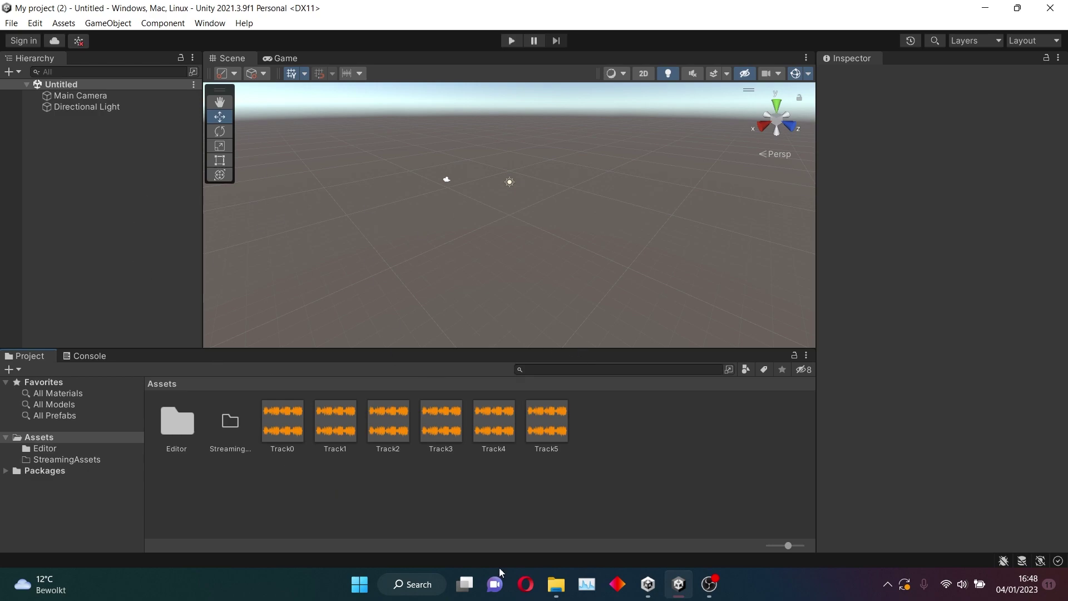
pyautogui.moveTo(565, 573)
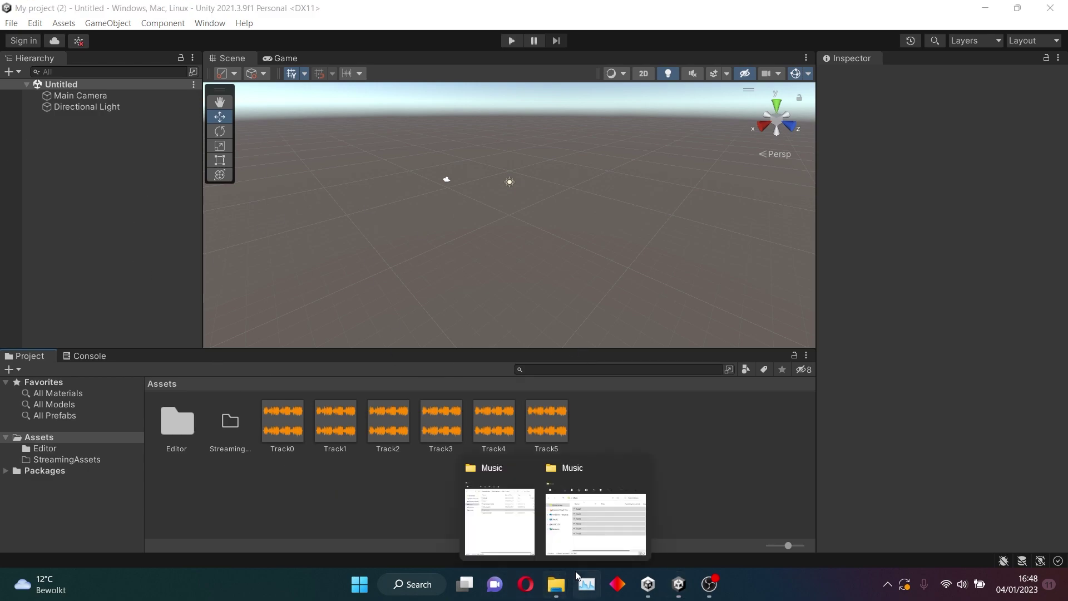
pyautogui.moveTo(644, 494)
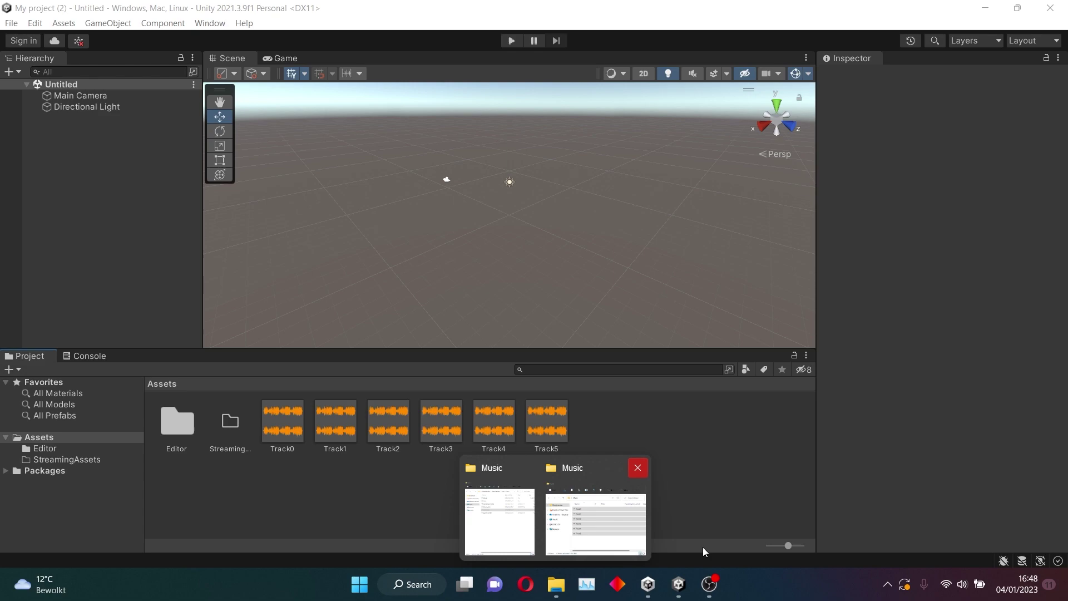
# Browse from This PC through C: > Users > home folder > My project (2) > Assets > StreamingAssets.
pyautogui.click(609, 528)
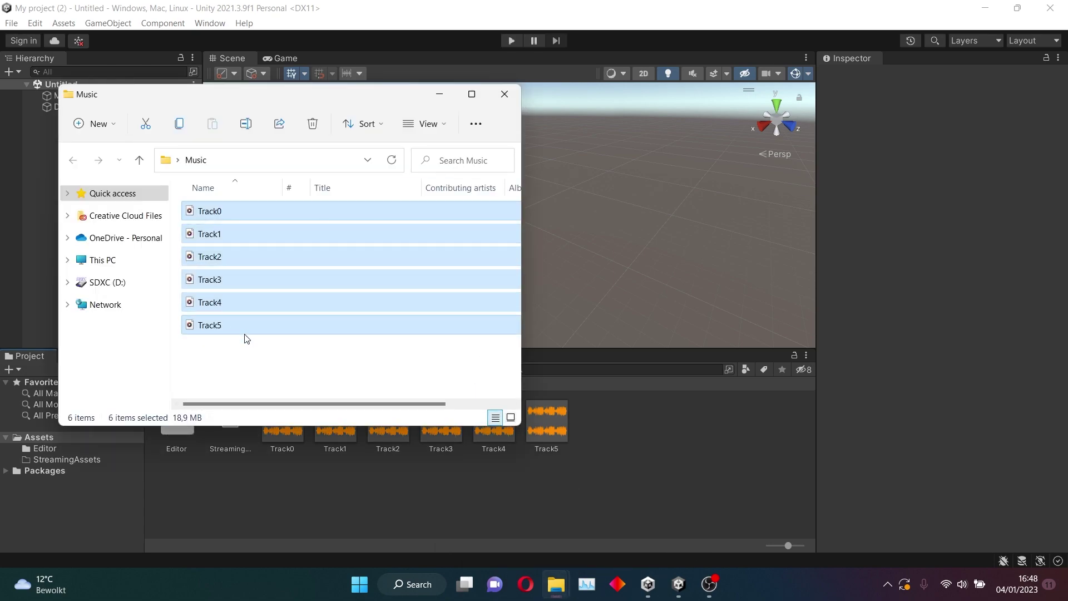
pyautogui.click(231, 353)
pyautogui.click(110, 260)
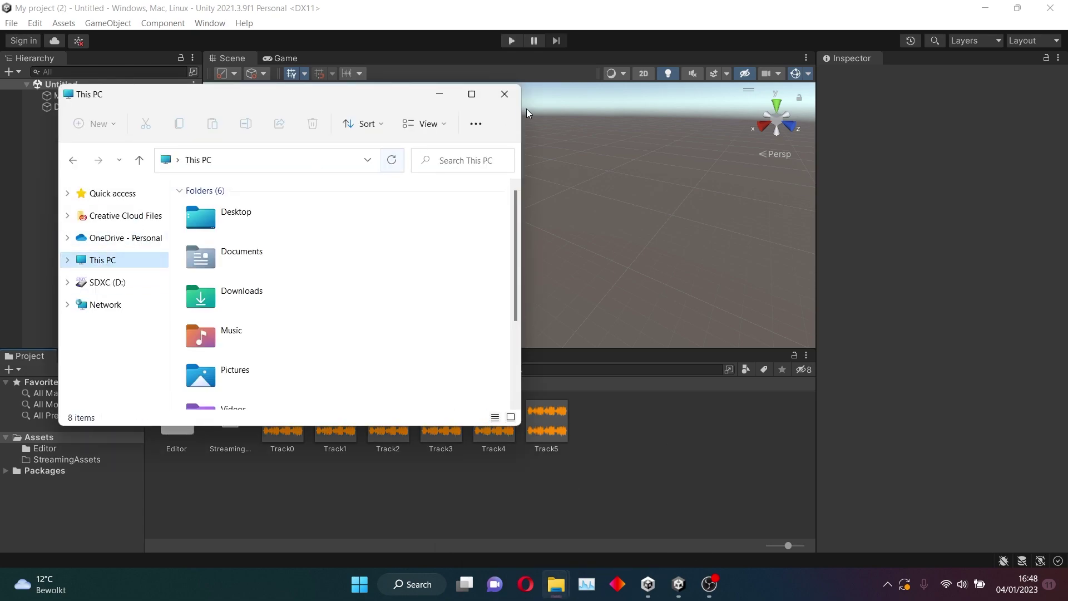
pyautogui.click(472, 95)
pyautogui.doubleClick(228, 229)
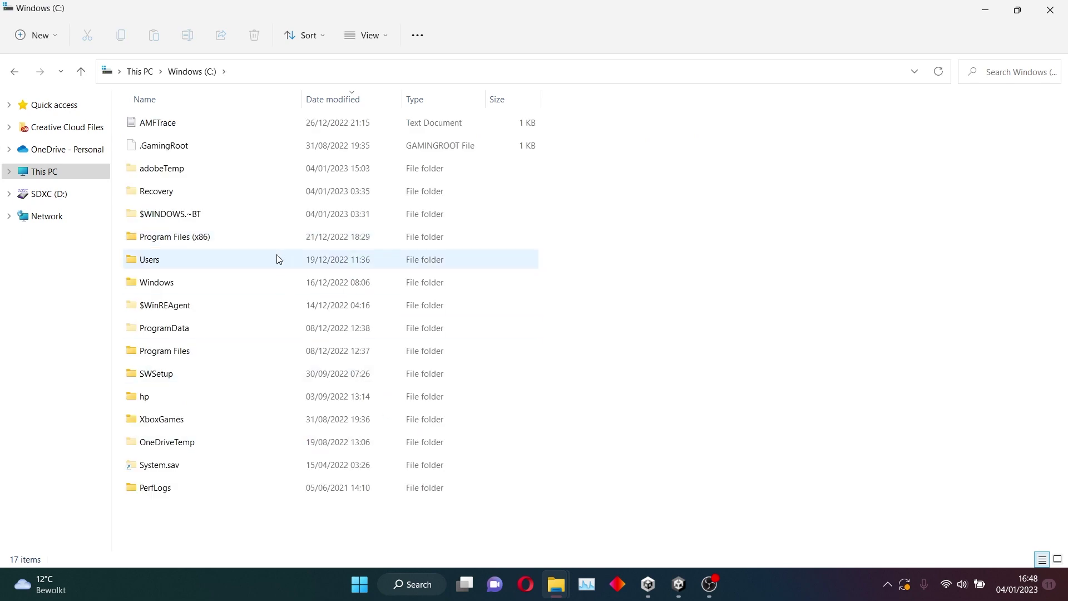
pyautogui.doubleClick(210, 262)
pyautogui.doubleClick(193, 168)
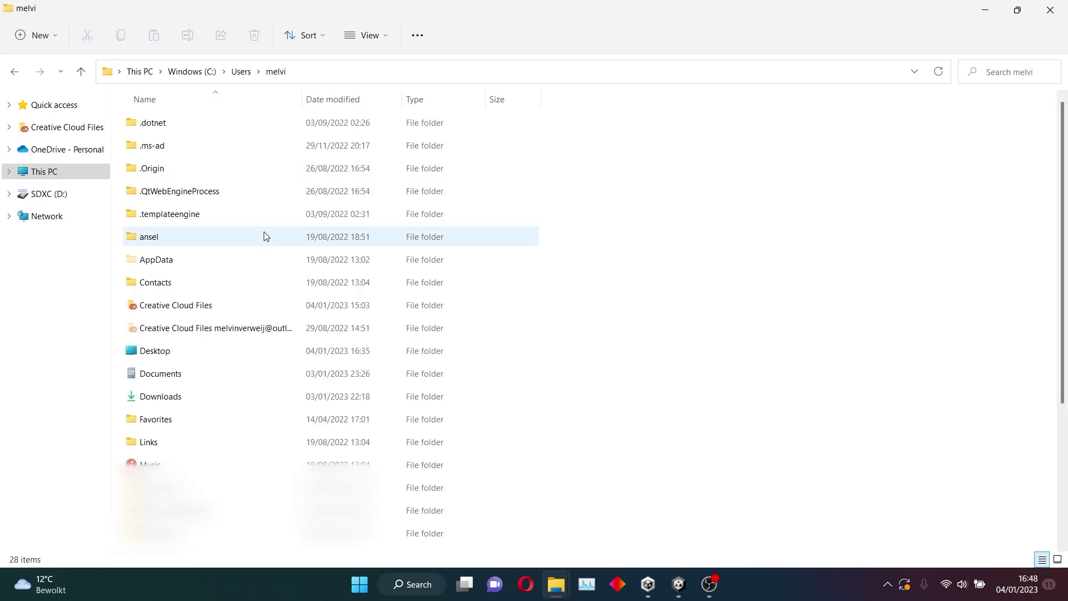
pyautogui.scroll(-5, 171, 394)
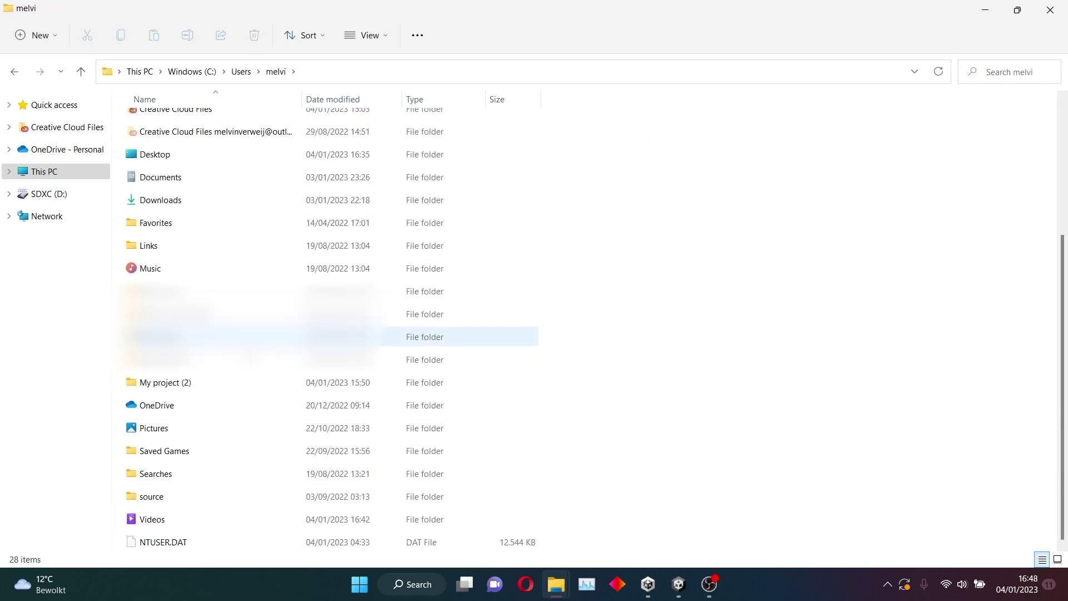
pyautogui.doubleClick(210, 388)
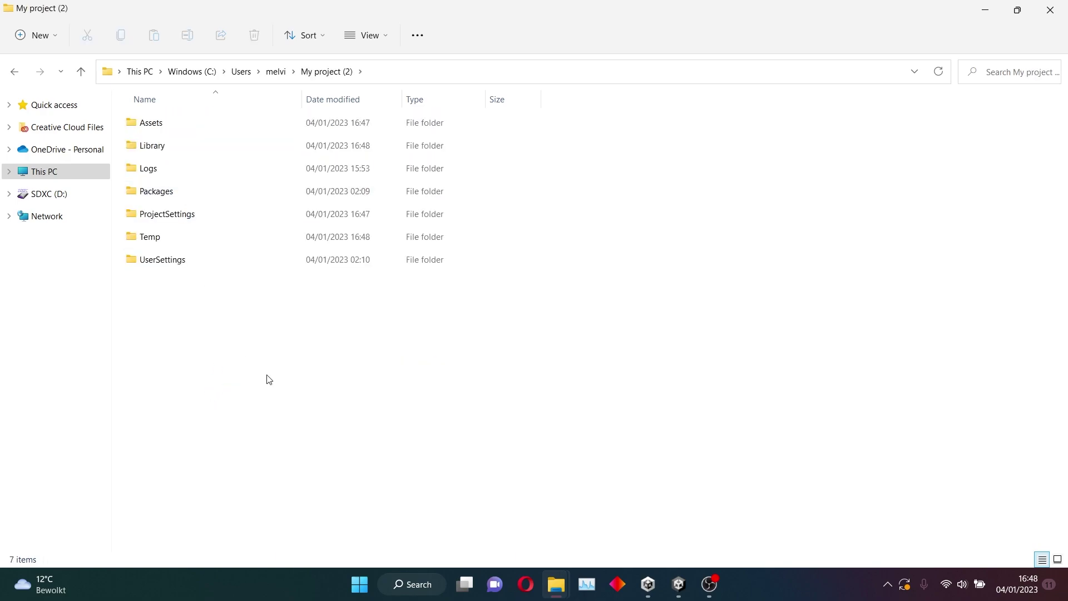
pyautogui.doubleClick(174, 129)
pyautogui.doubleClick(197, 145)
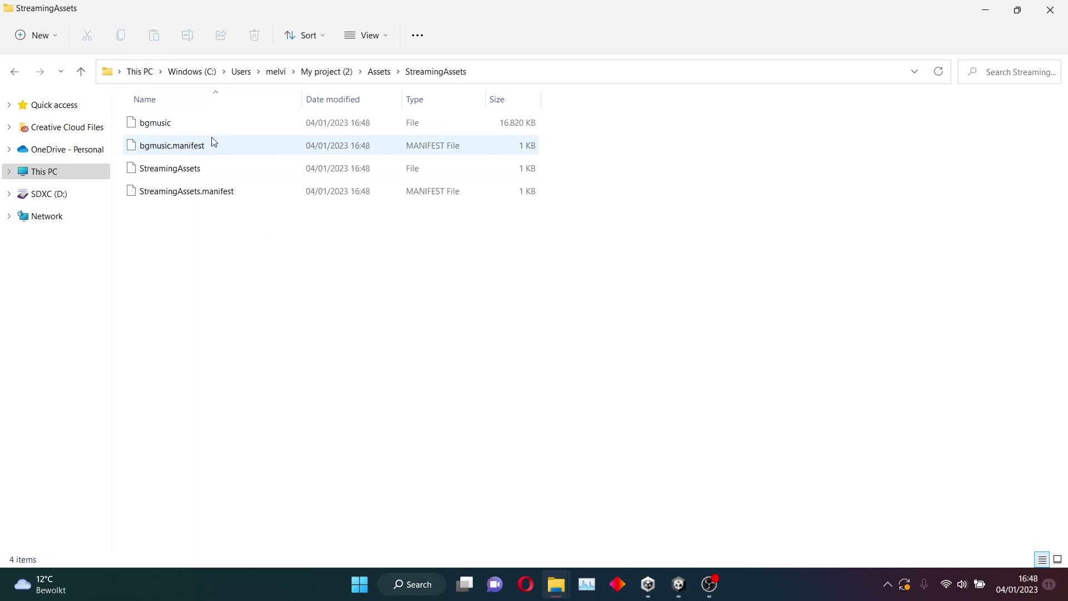
pyautogui.moveTo(540, 7); pyautogui.dragTo(784, 177)
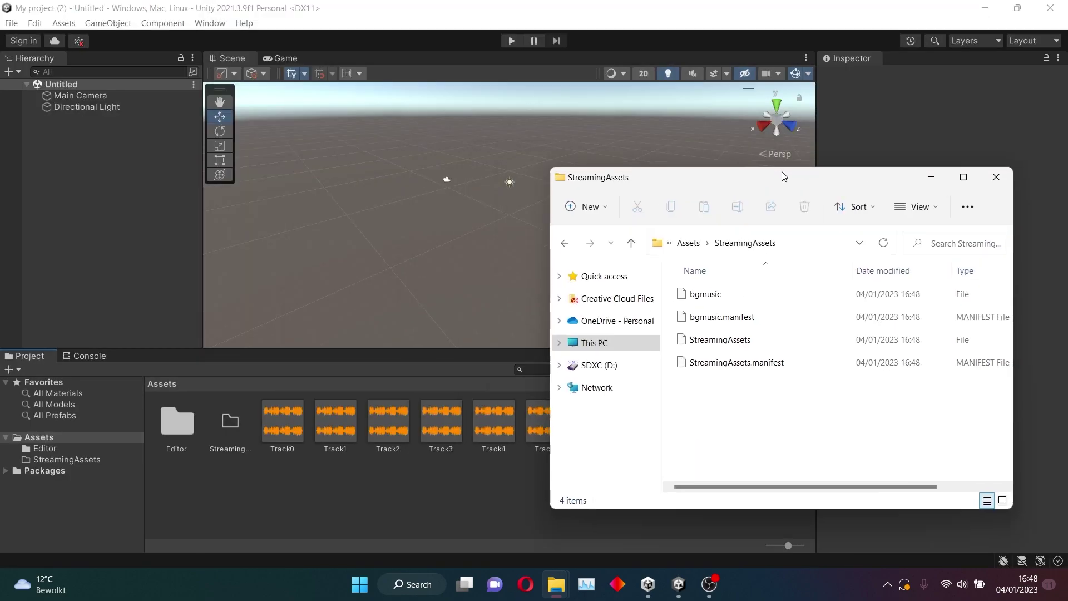
# Drag the built bgmusic bundle into House Party's Music folder, replacing the existing file.
pyautogui.click(985, 7)
pyautogui.moveTo(768, 179); pyautogui.dragTo(1065, 229)
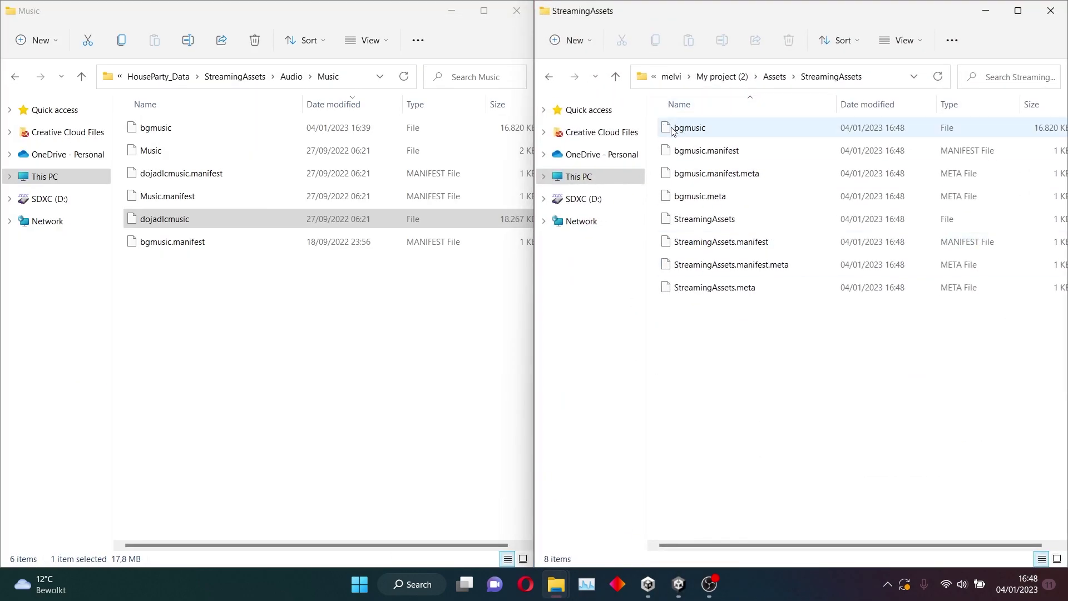
pyautogui.moveTo(671, 130); pyautogui.dragTo(267, 309)
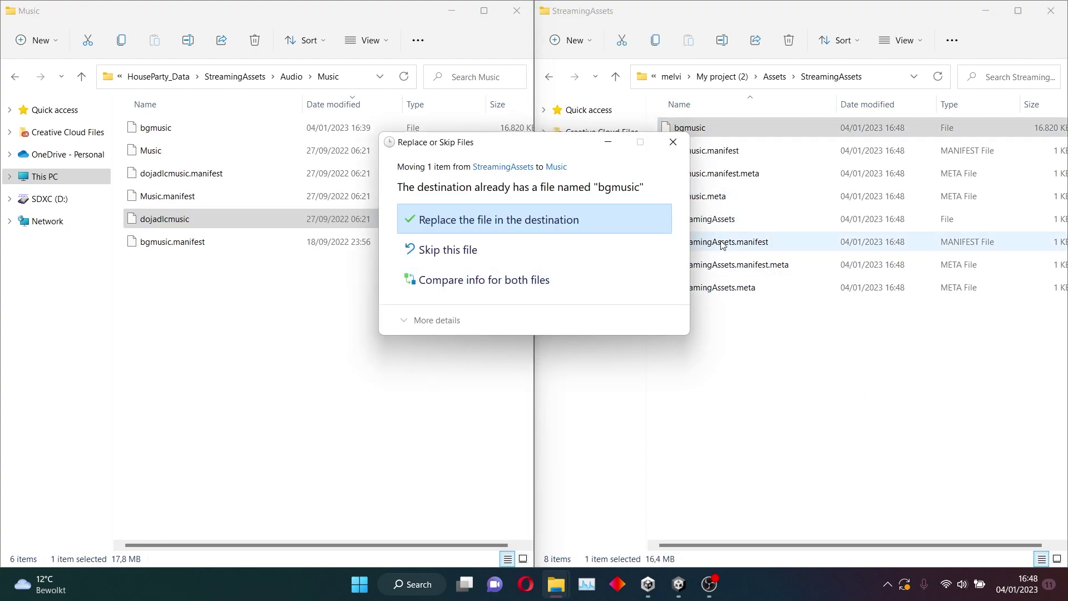
pyautogui.click(469, 212)
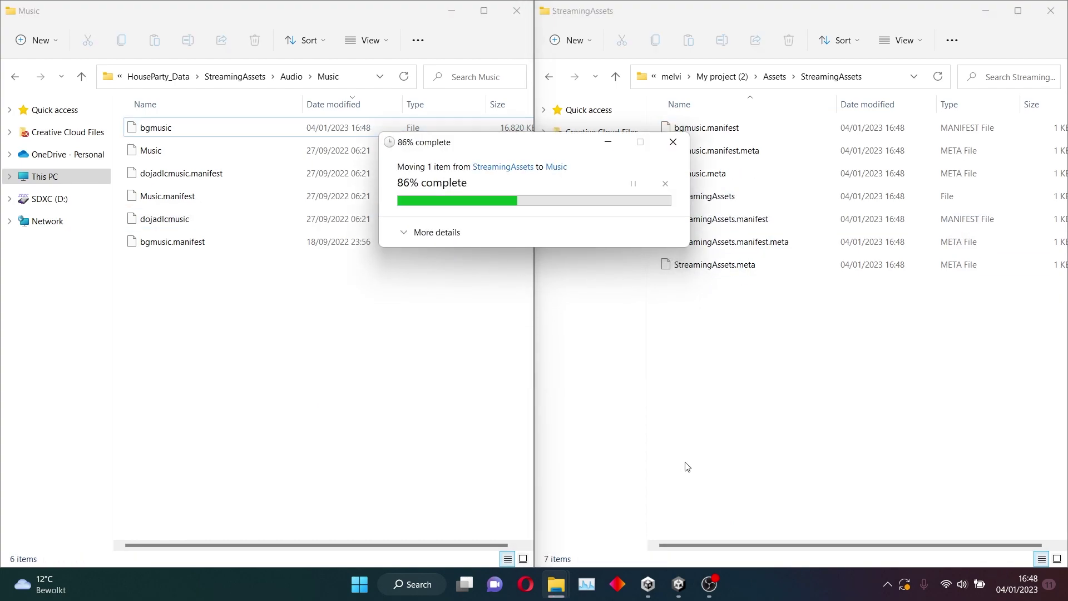
pyautogui.click(805, 344)
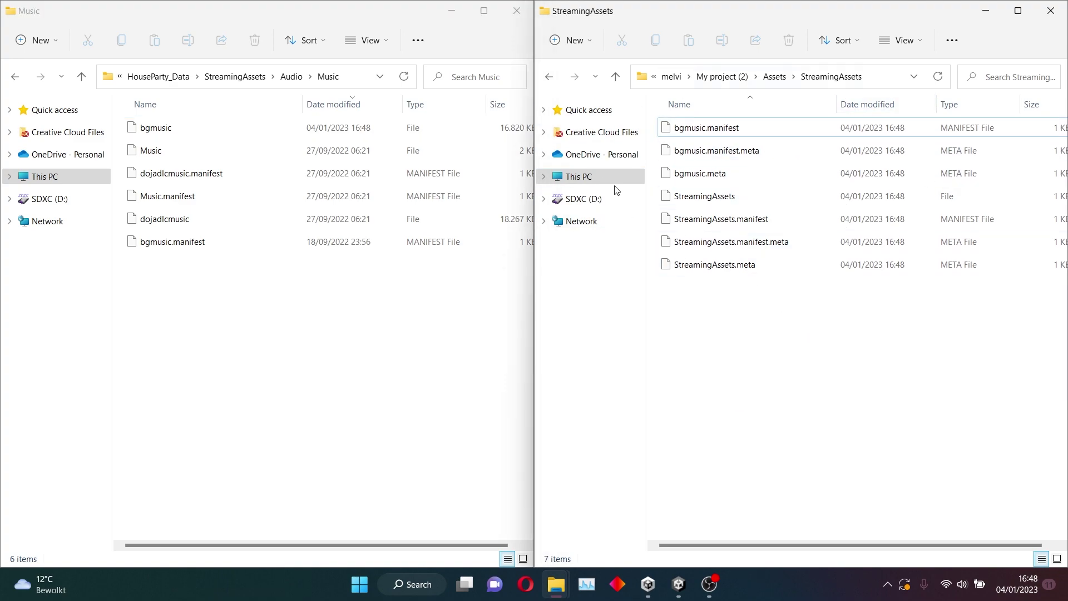
pyautogui.click(178, 120)
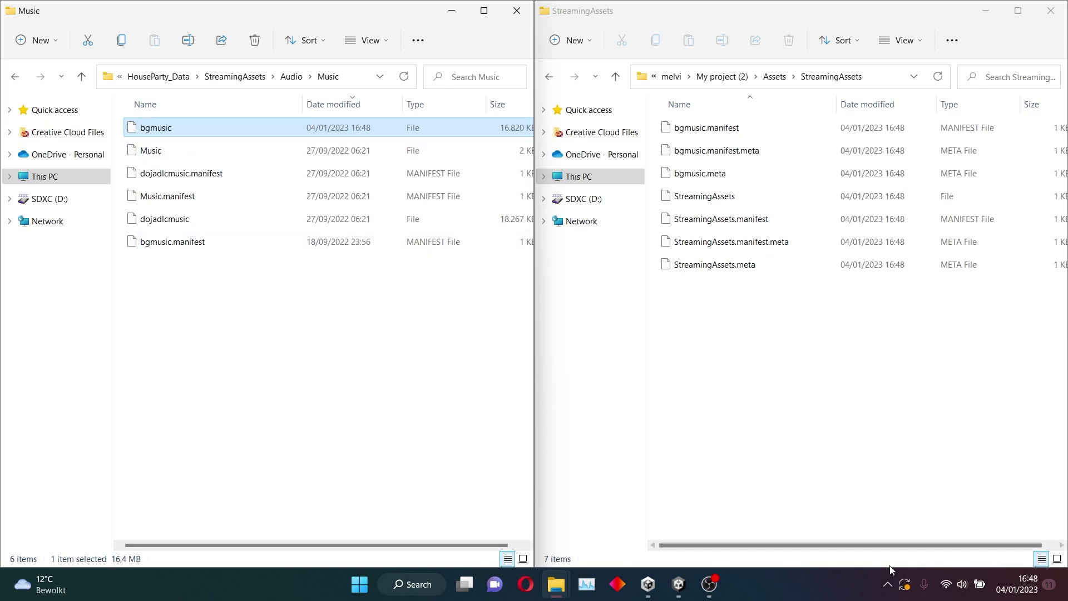
# Open Steam's library and review House Party's Local Files in its Properties.
pyautogui.click(889, 584)
pyautogui.click(861, 519)
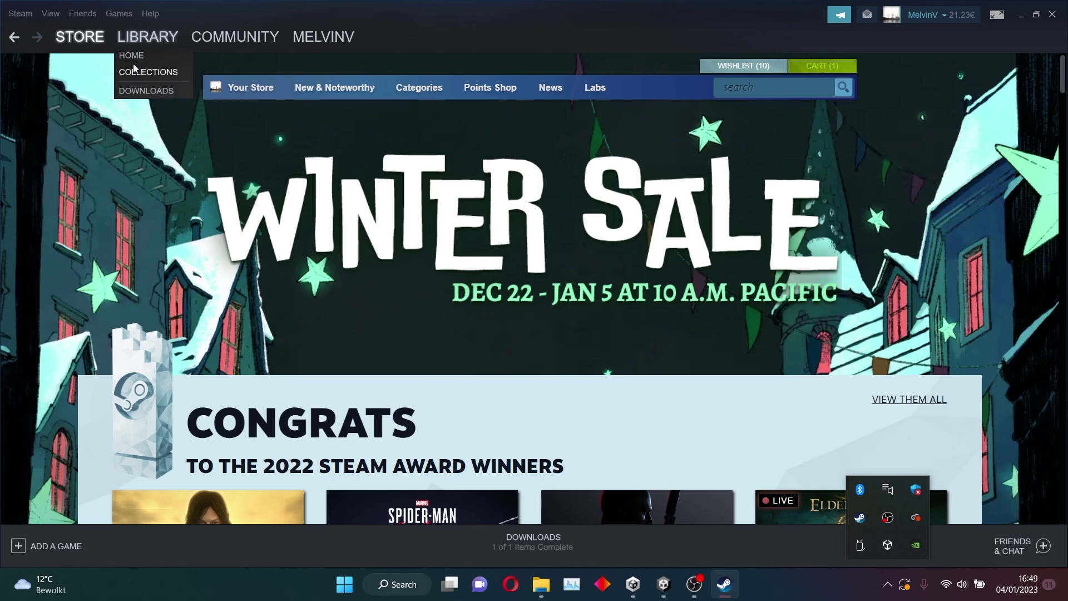
pyautogui.click(148, 49)
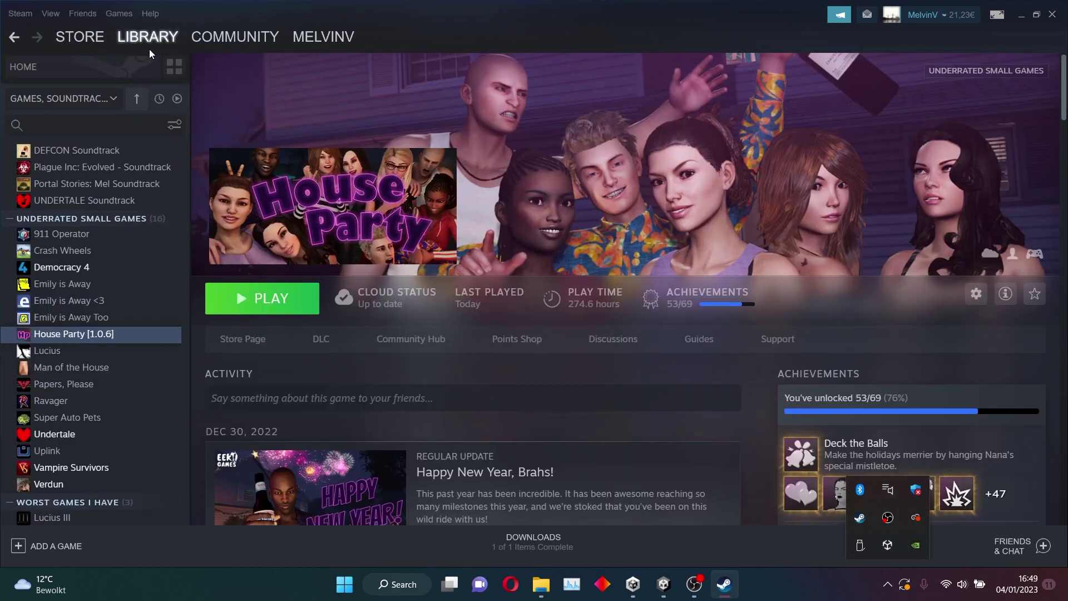
pyautogui.click(73, 334)
pyautogui.rightClick(78, 335)
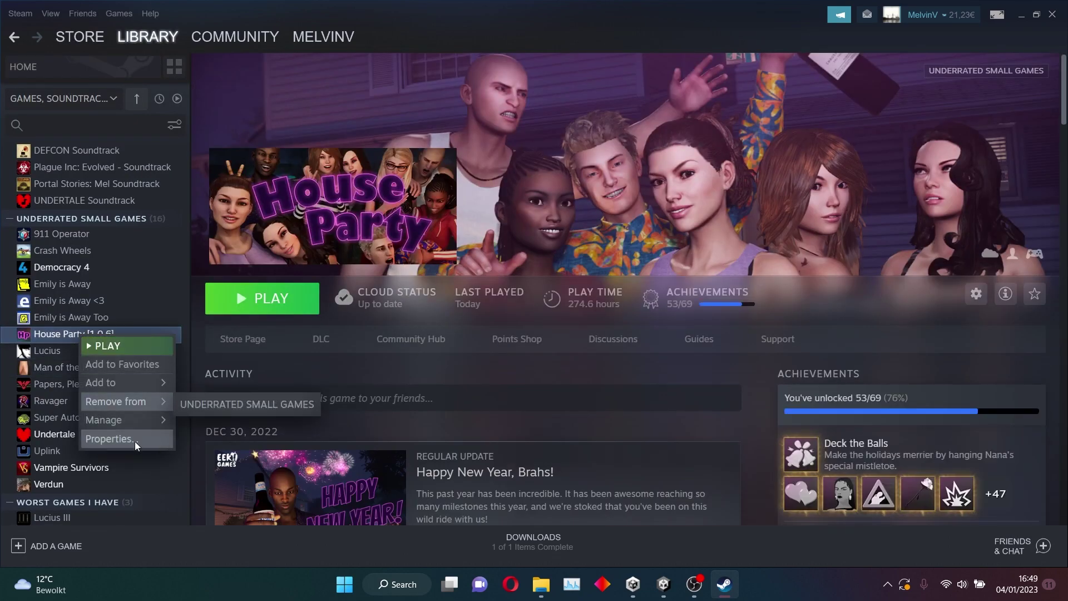
pyautogui.click(116, 439)
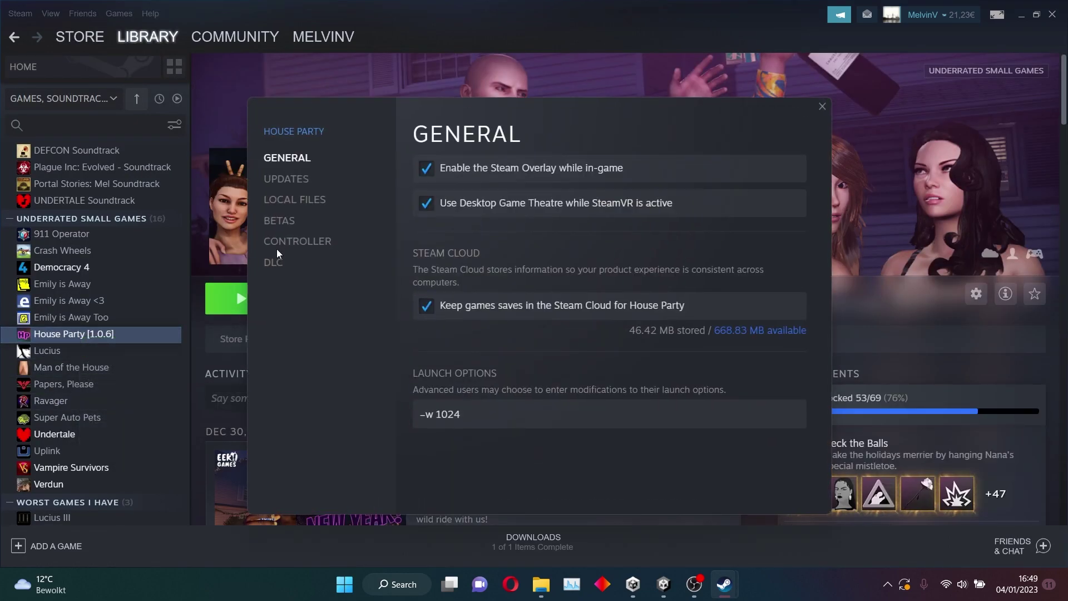
pyautogui.click(301, 199)
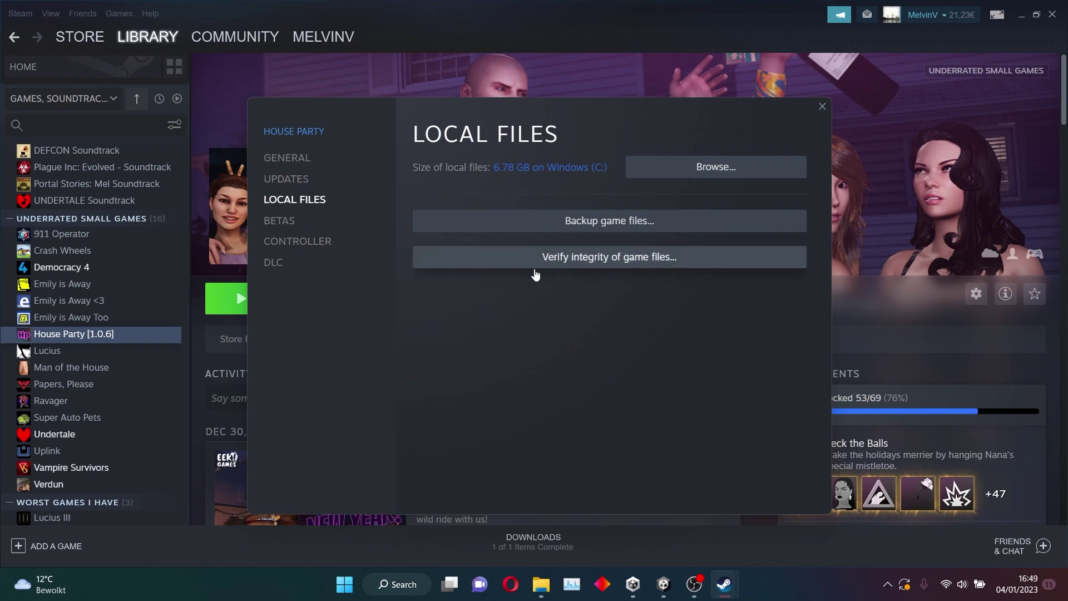
pyautogui.click(822, 107)
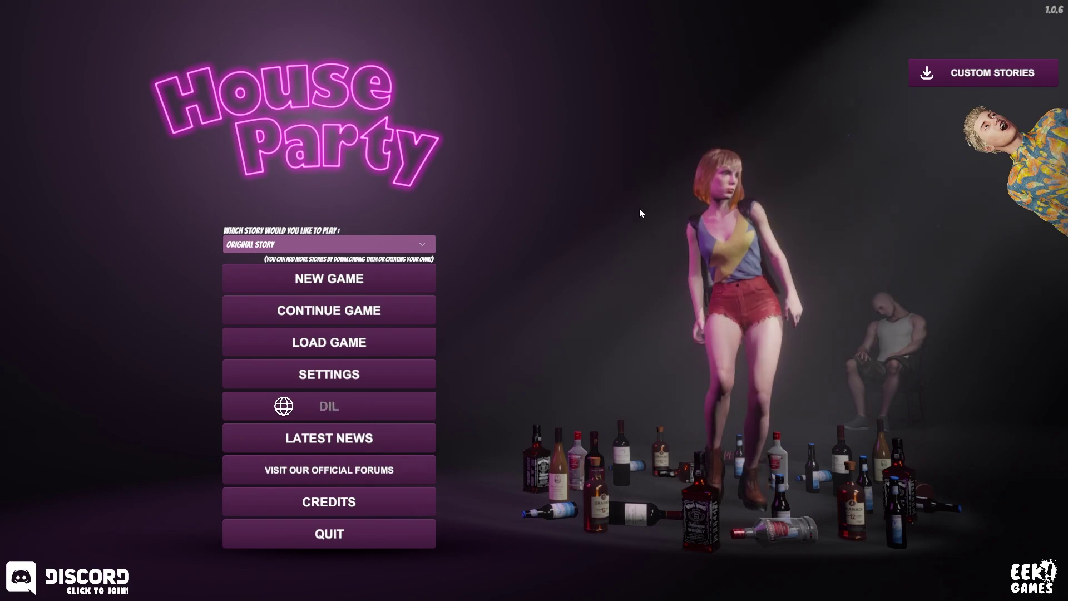
# Open the Load Game list and scroll through the saved games to choose one.
pyautogui.click(362, 334)
pyautogui.scroll(8, 374, 329)
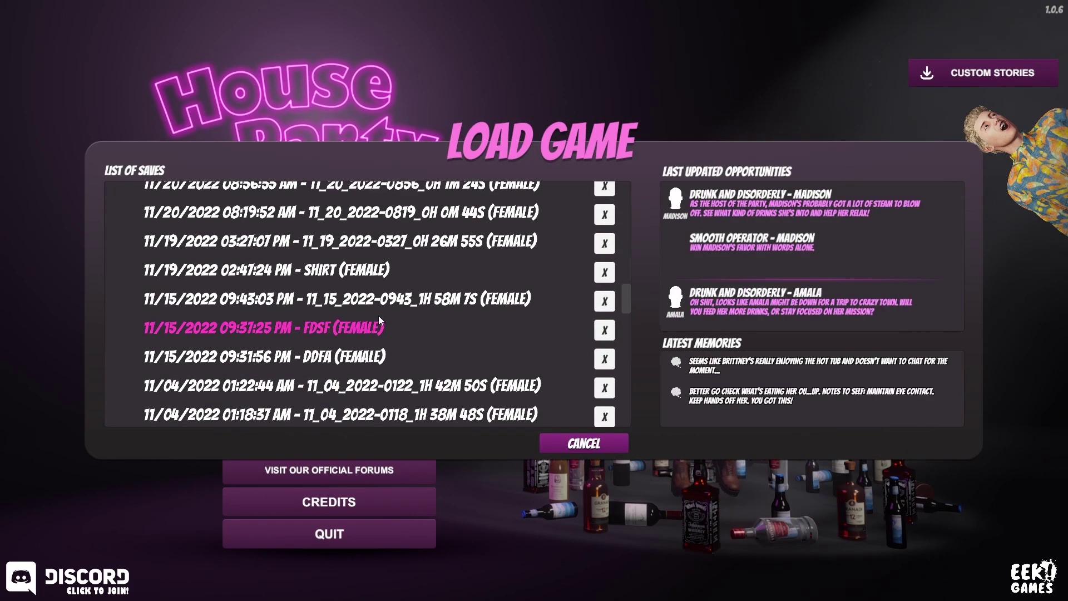
pyautogui.scroll(-1, 393, 302)
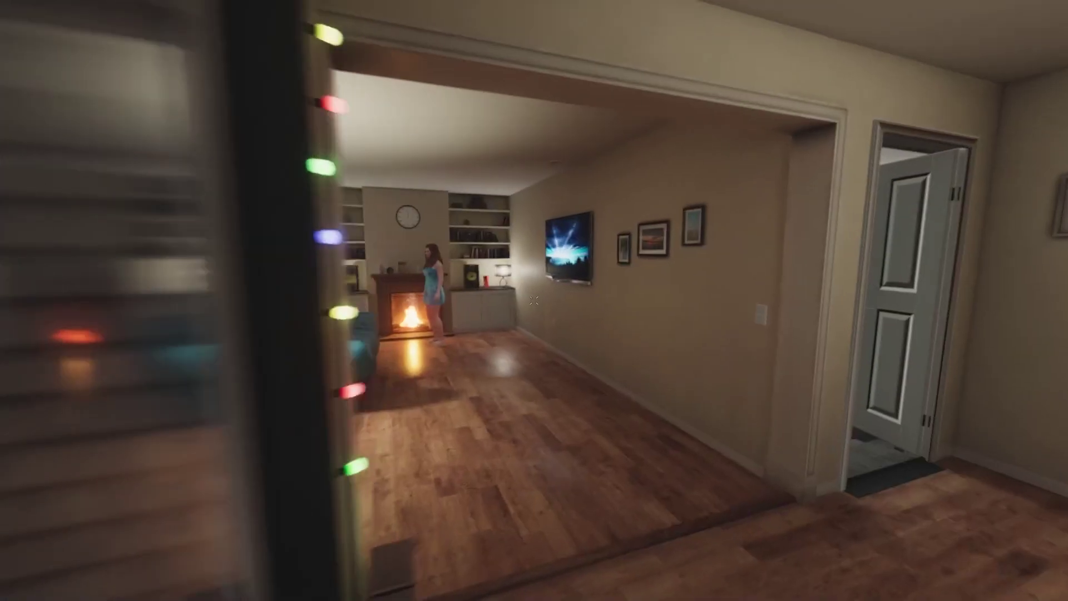
# Walk through the living room upstairs and take a broom from a bedroom closet.
pyautogui.press('w')
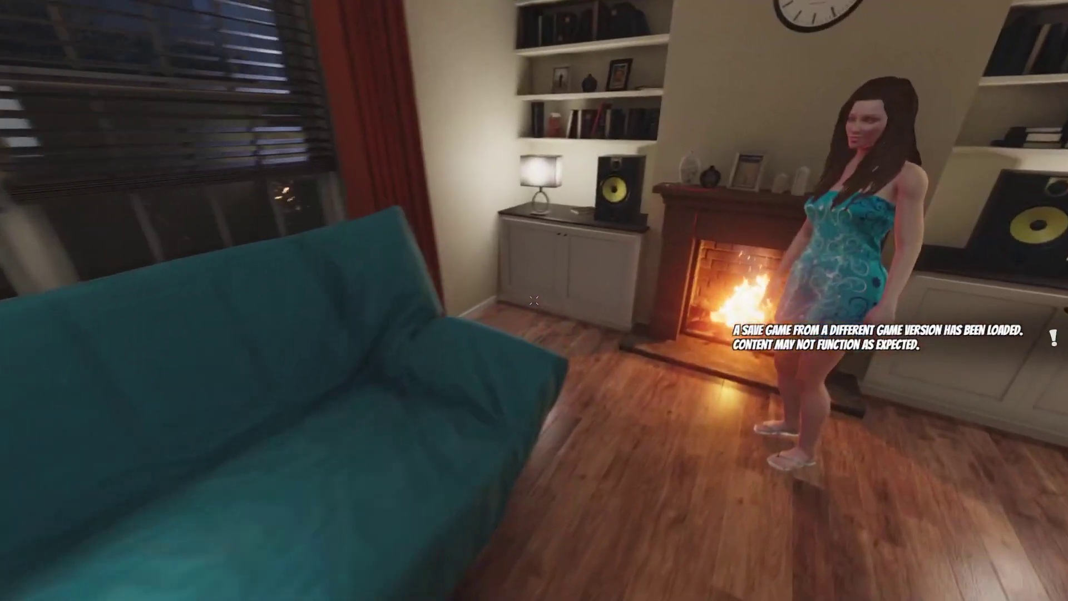
pyautogui.press('w')
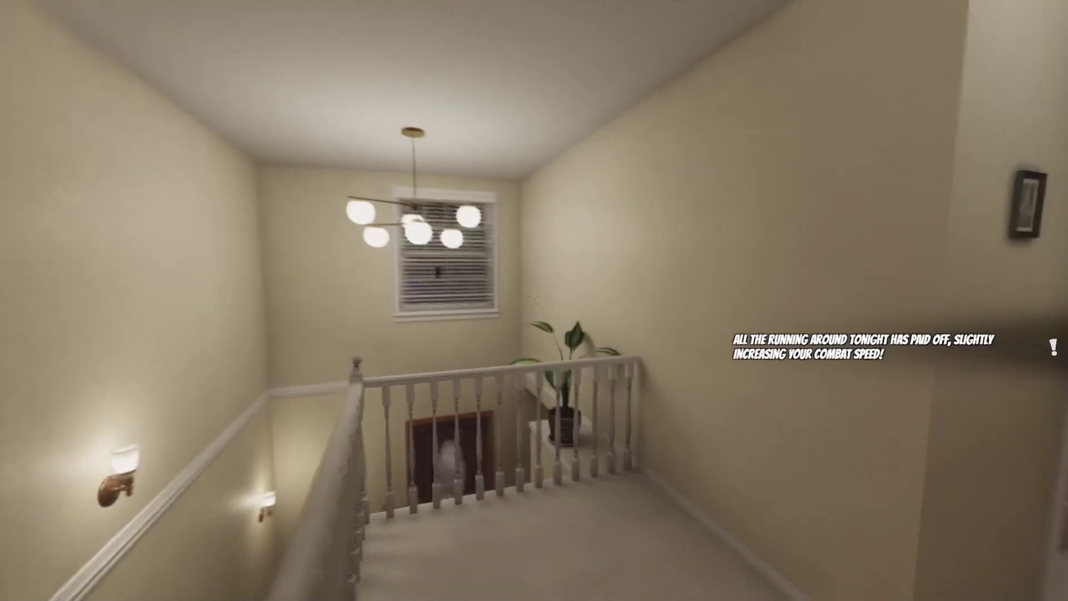
pyautogui.press('w')
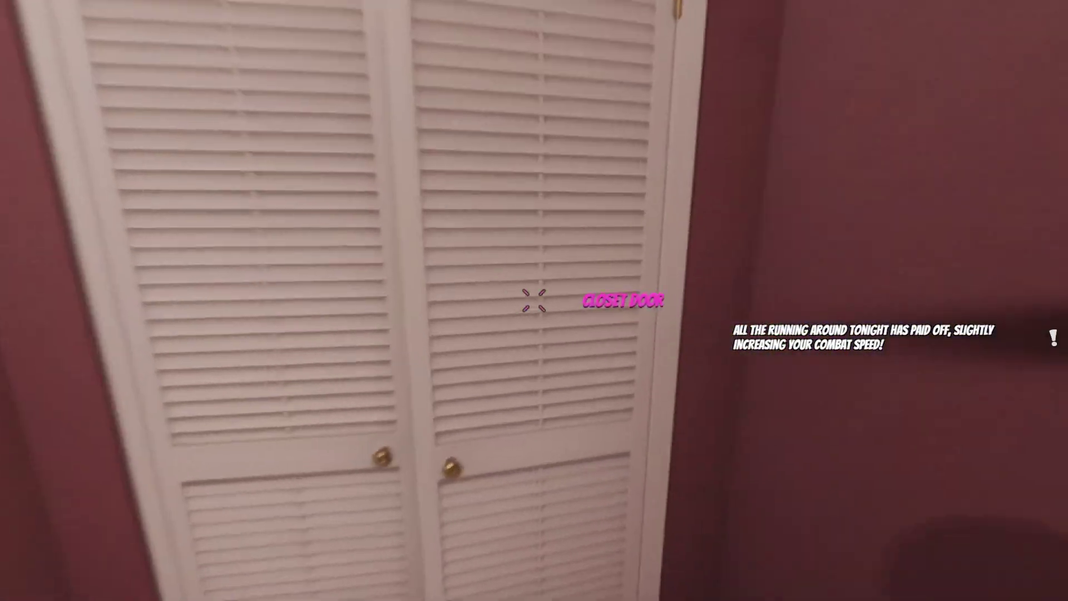
pyautogui.press('e')
pyautogui.press('e')
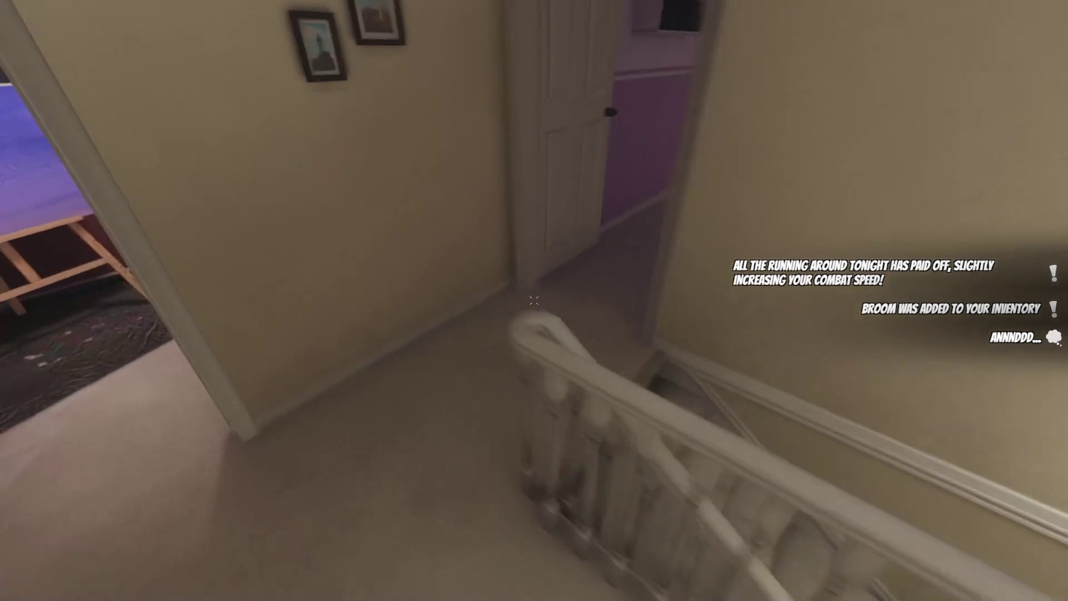
# Go back downstairs and take the MP3 player from the floor.
pyautogui.press('w')
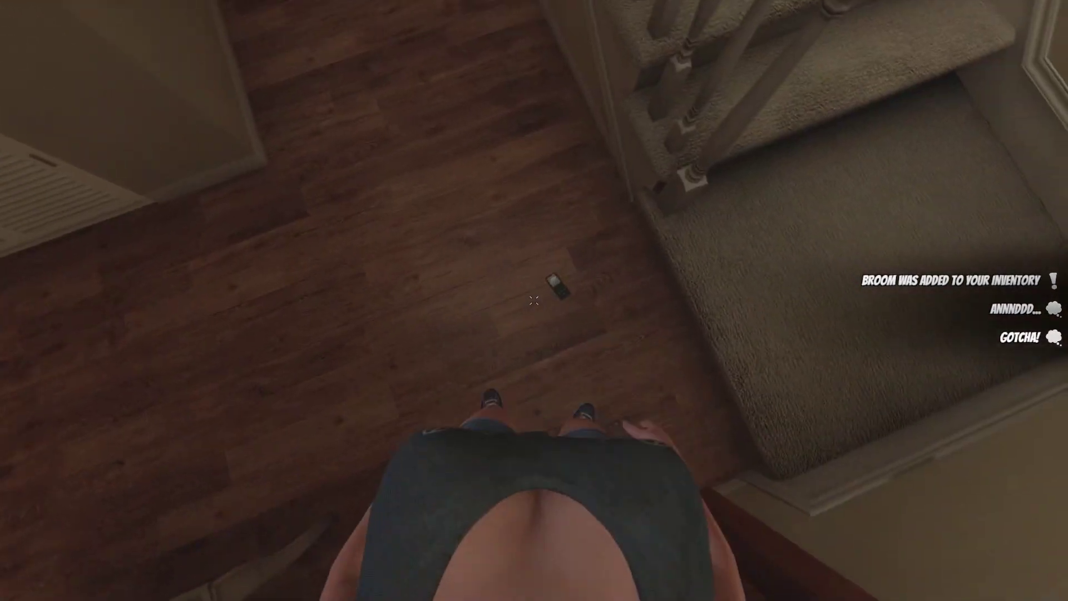
pyautogui.press('e')
pyautogui.click(583, 354)
pyautogui.press('w')
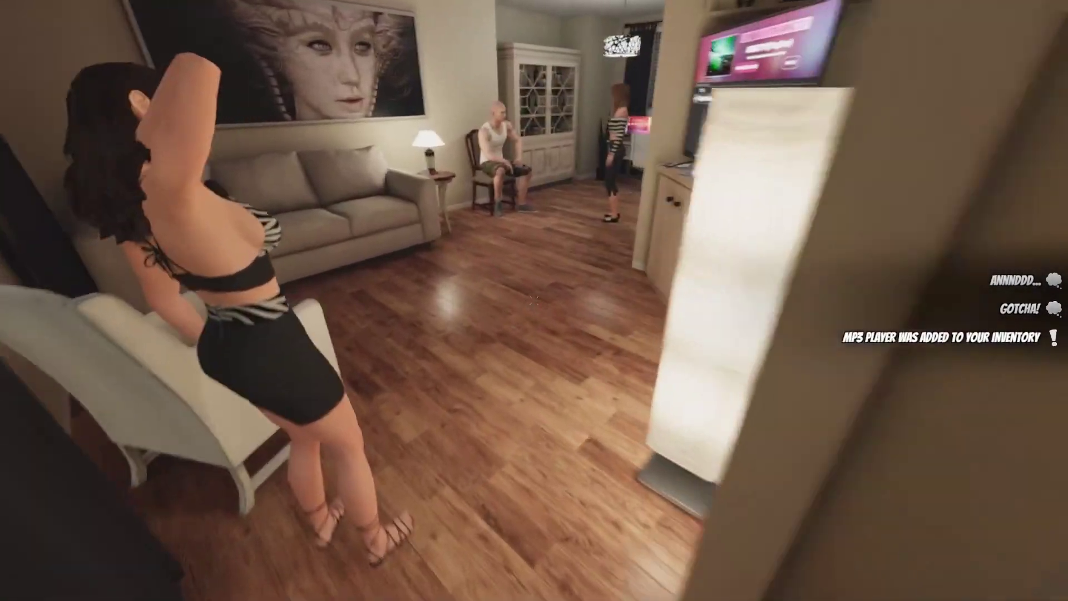
# Plug the MP3 player into the TV's media dock and view the custom song list.
pyautogui.press('e')
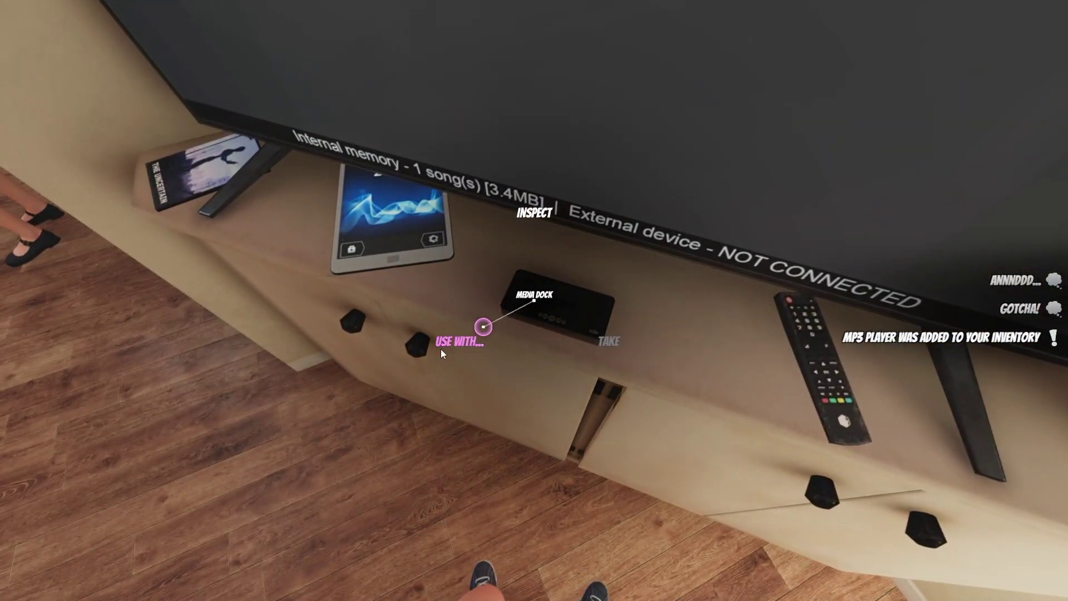
pyautogui.click(446, 346)
pyautogui.click(559, 200)
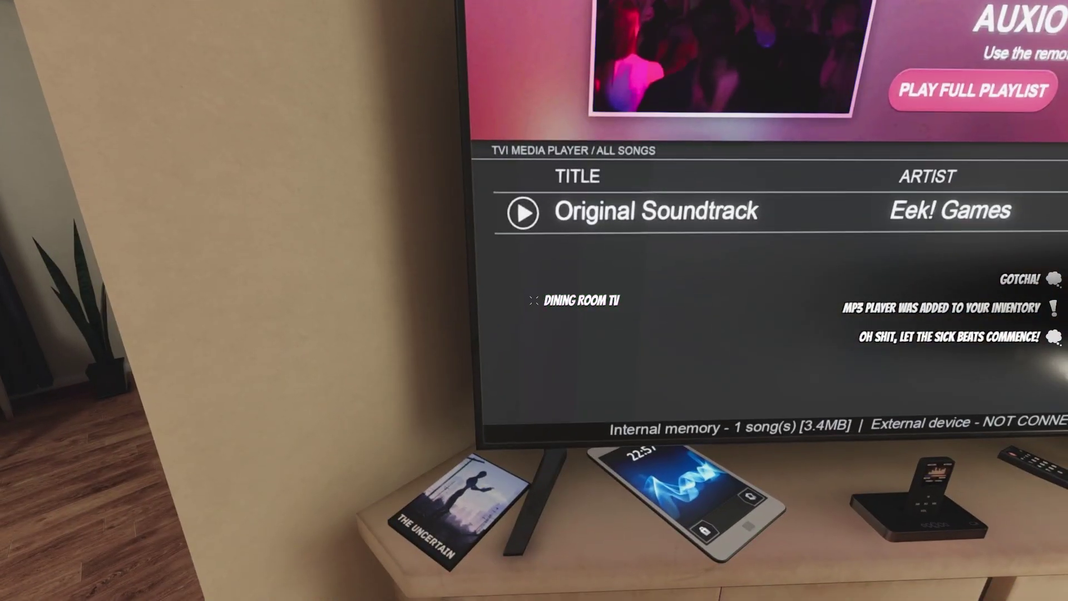
pyautogui.press('e')
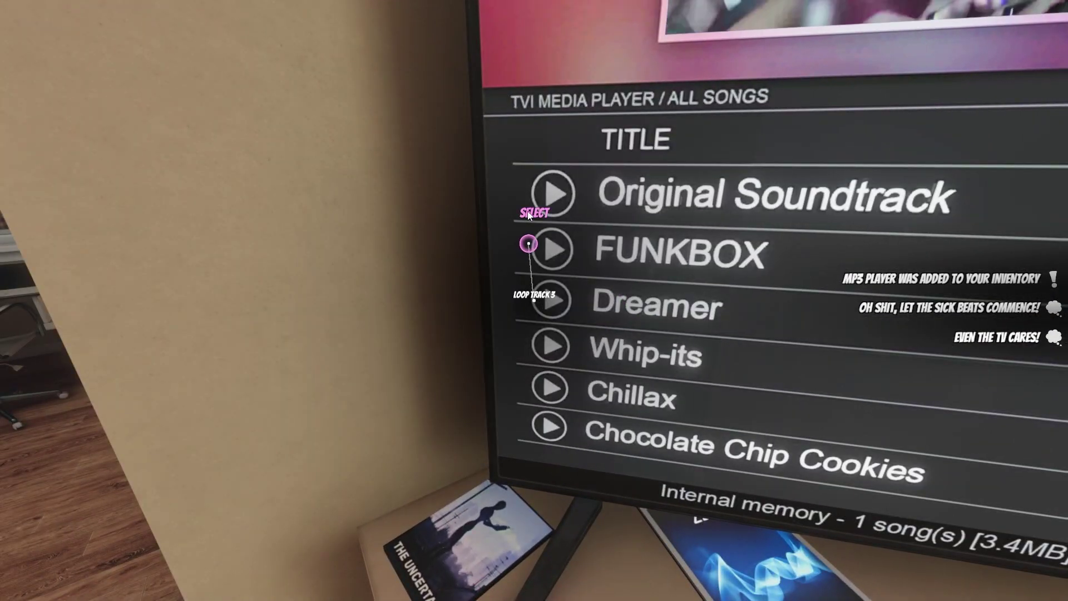
pyautogui.press('w')
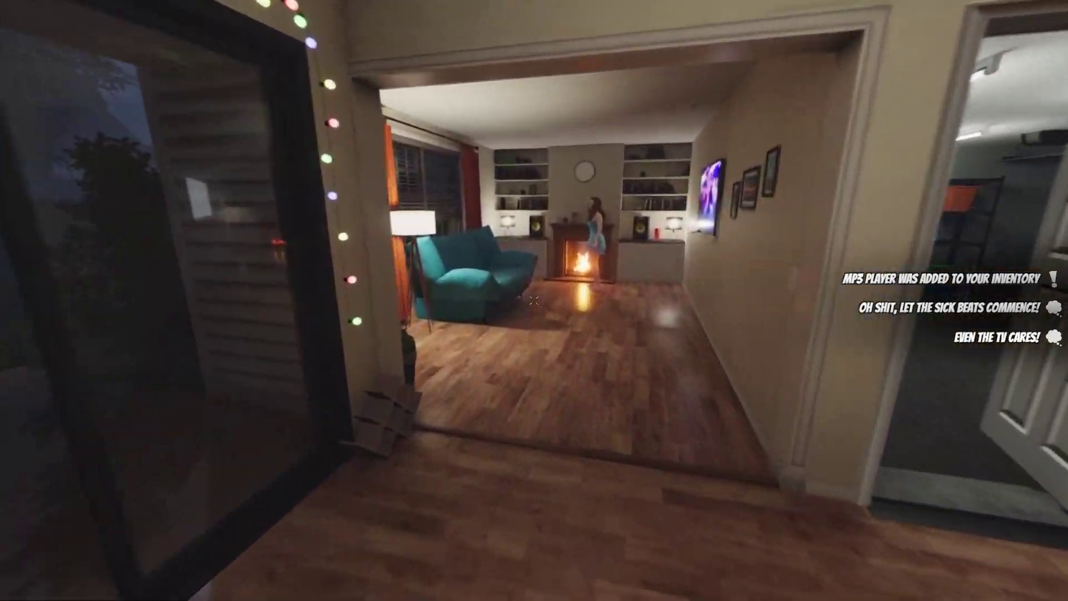
pyautogui.press('w')
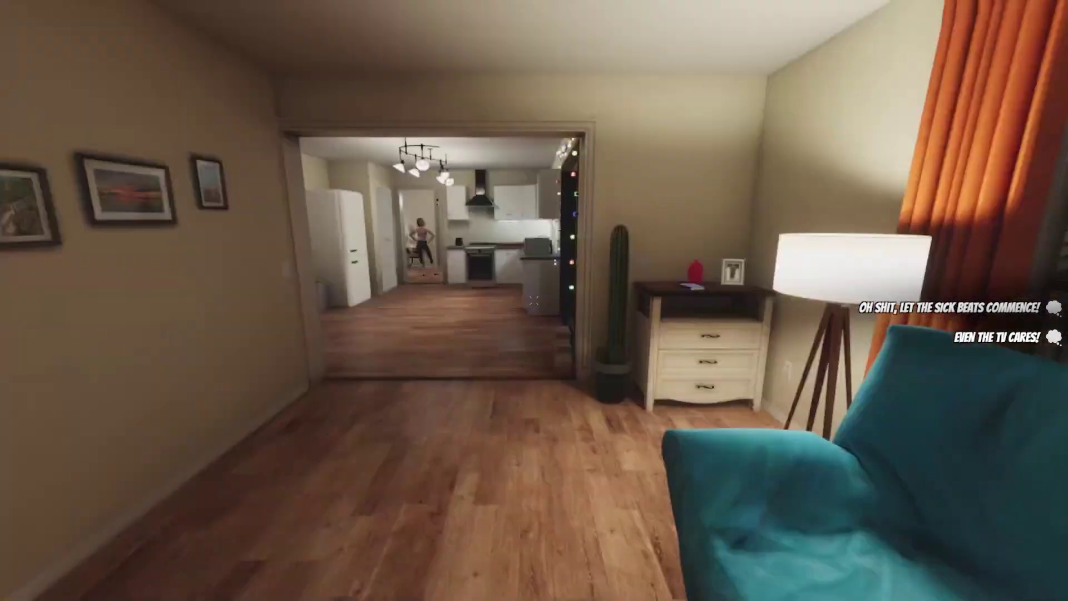
pyautogui.press('w')
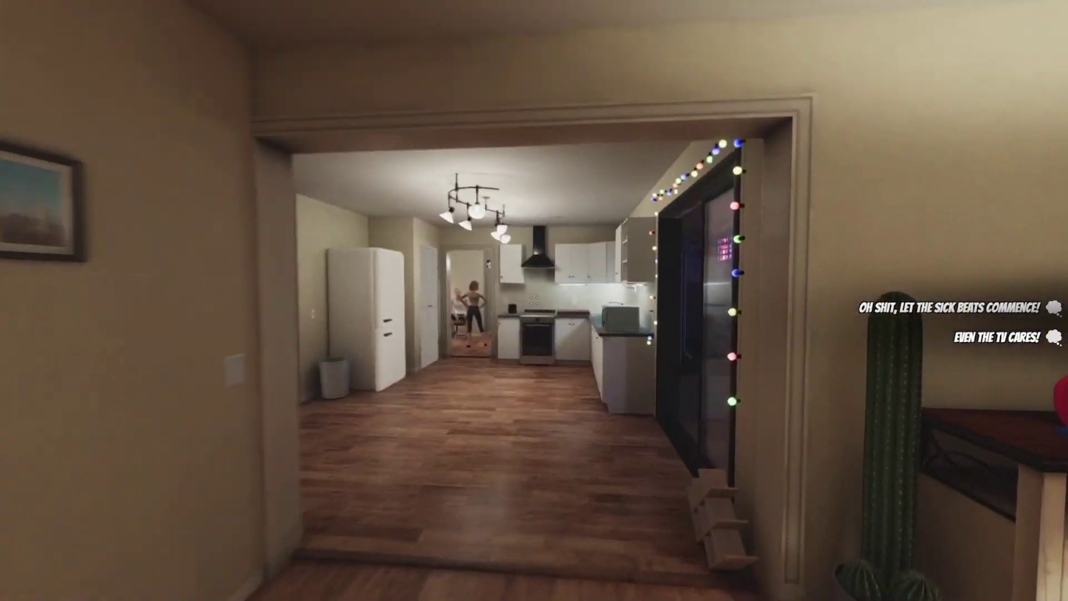